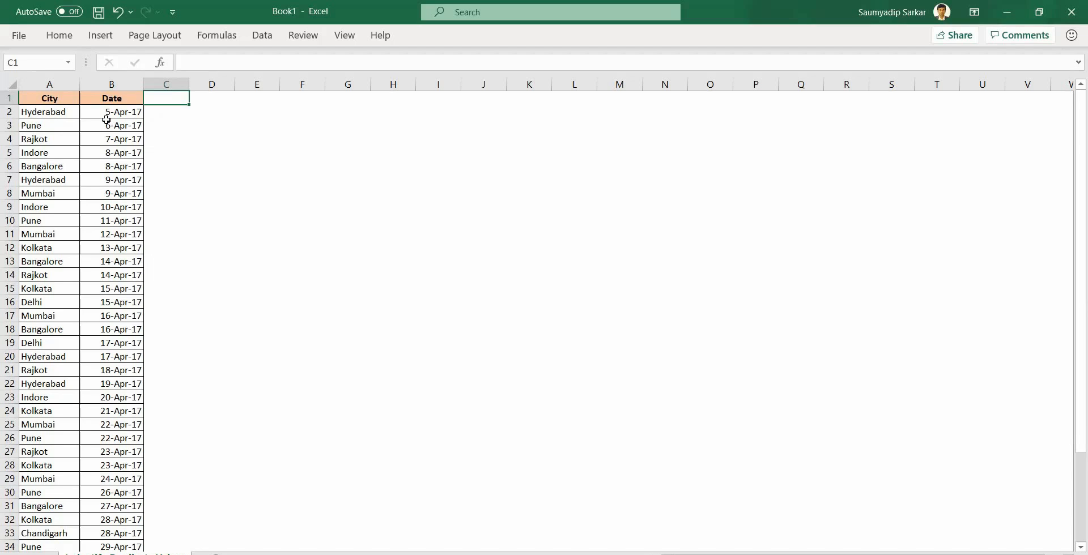
pyautogui.click(35, 100)
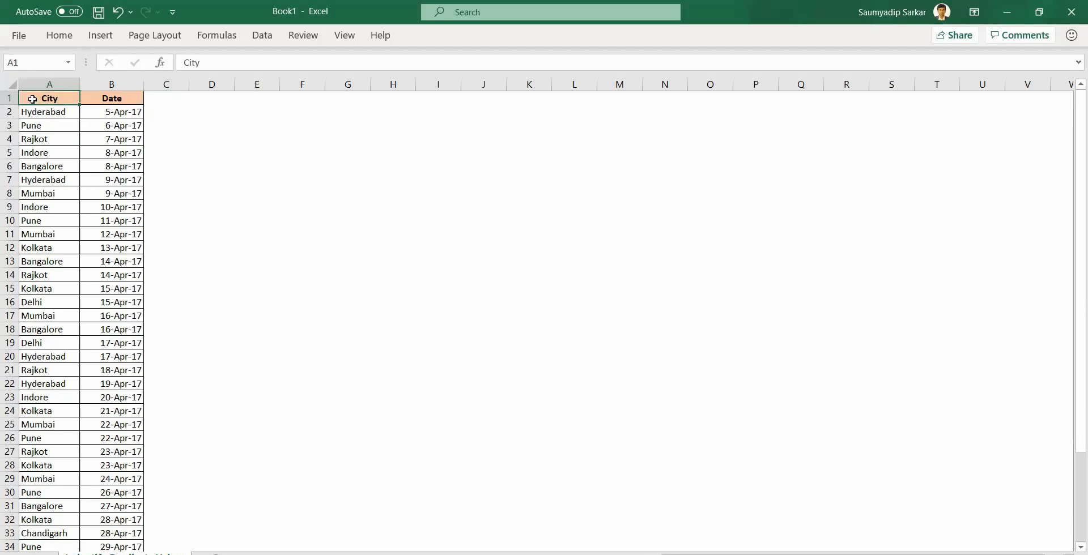
pyautogui.click(119, 100)
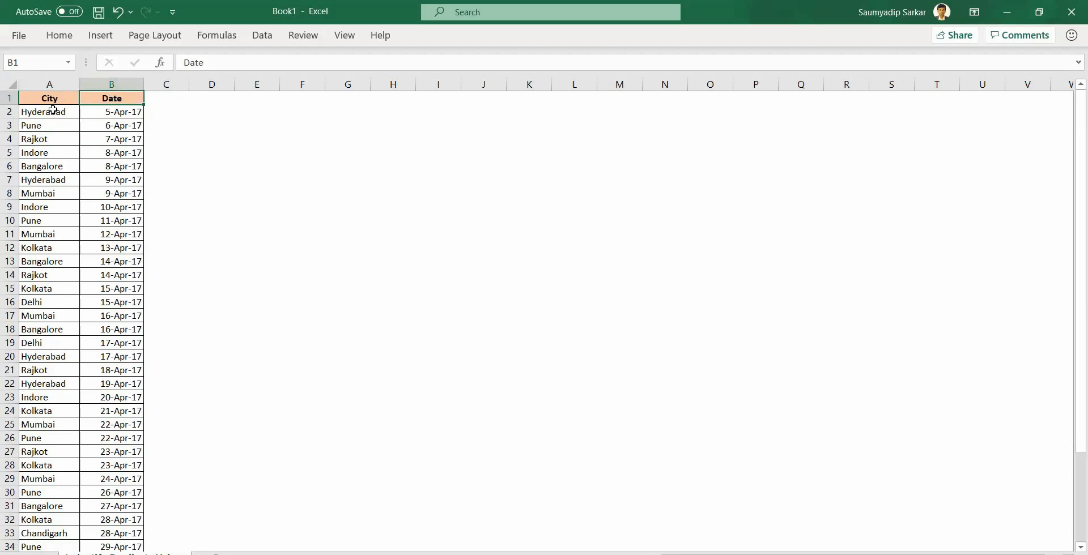
pyautogui.moveTo(52, 111); pyautogui.dragTo(45, 171)
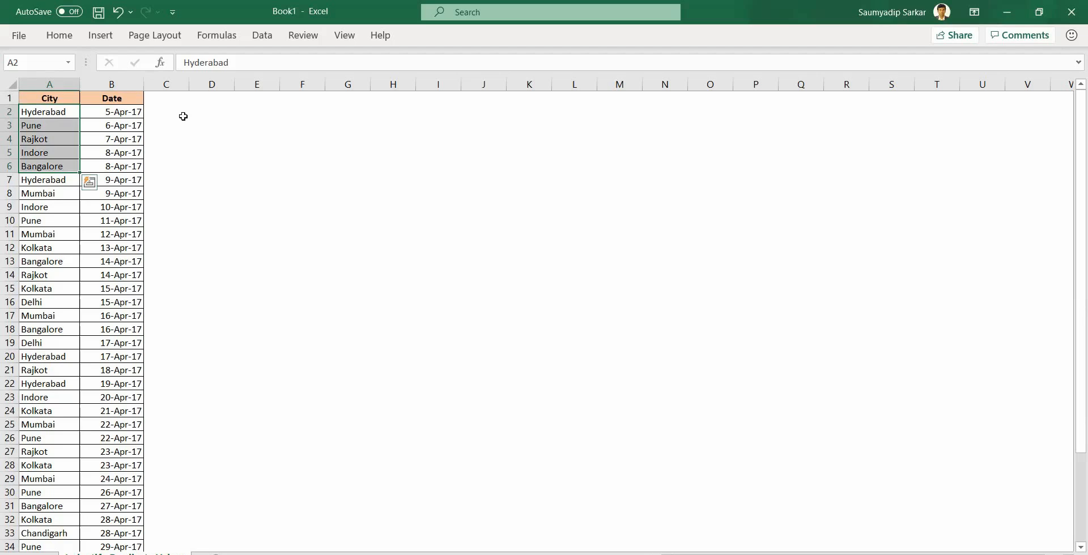
pyautogui.click(60, 111)
pyautogui.moveTo(60, 111)
pyautogui.mouseDown()
pyautogui.moveTo(39, 320)
pyautogui.moveTo(35, 550)
pyautogui.moveTo(61, 109)
pyautogui.mouseUp()
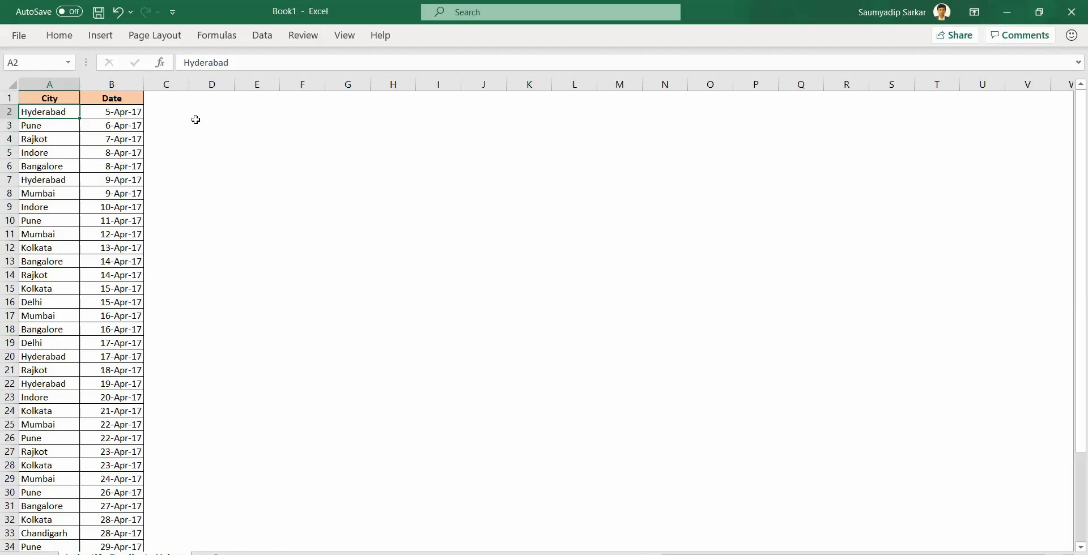
# Enter the header "Dupl" in cell C1, beside the Date column.
pyautogui.click(173, 100)
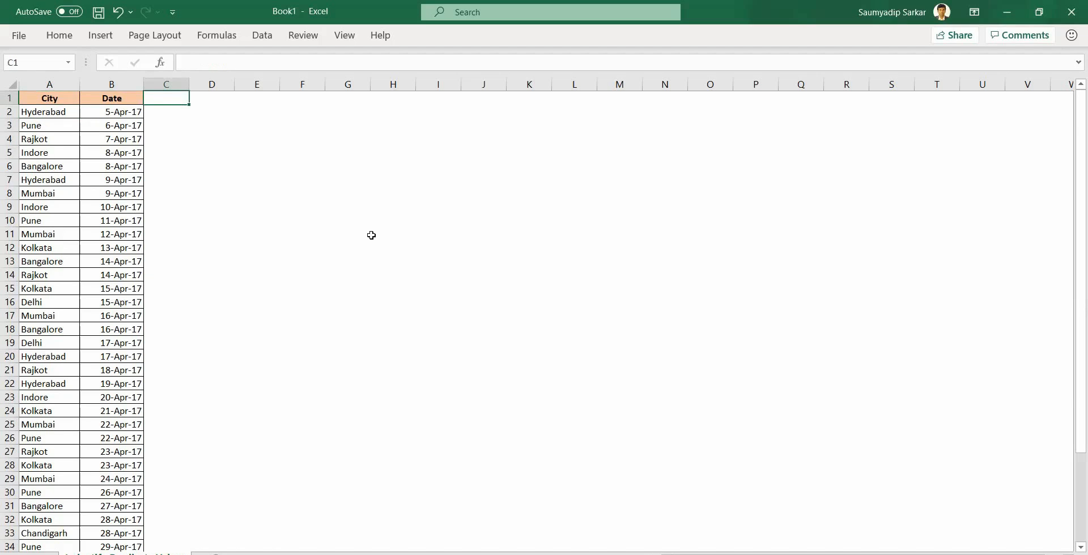
pyautogui.write('Dupl')
pyautogui.press('Return')
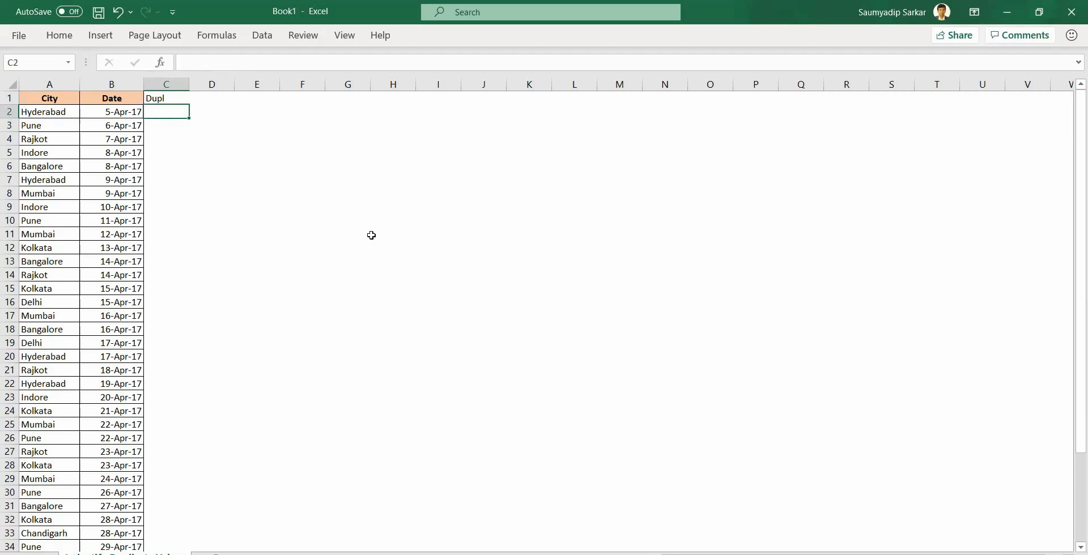
# Enter the formula =COUNTIF($A$2:$A$41,A2) in cell C2 to count how often the row's city occurs.
pyautogui.write('=c')
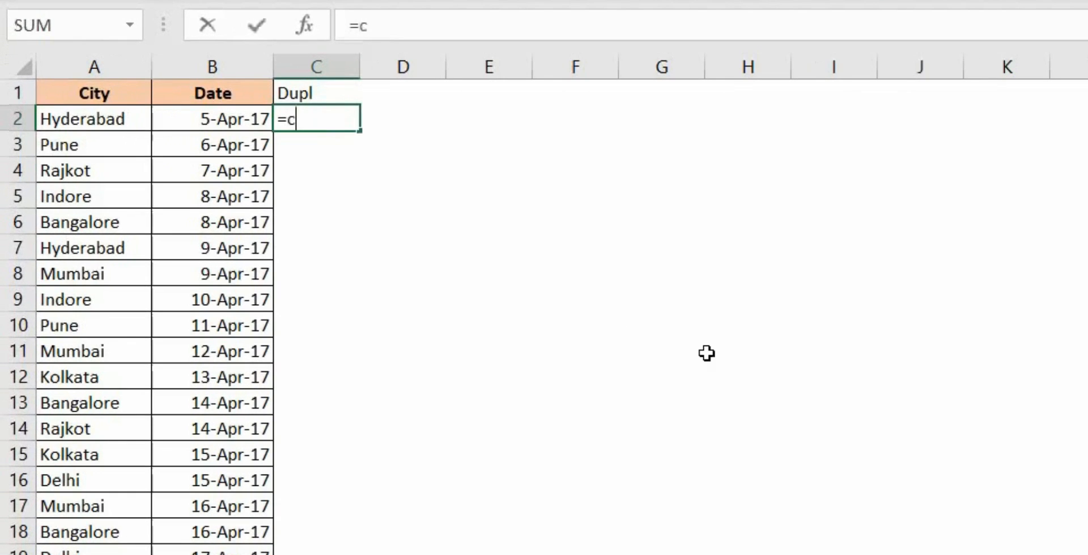
pyautogui.write('oun')
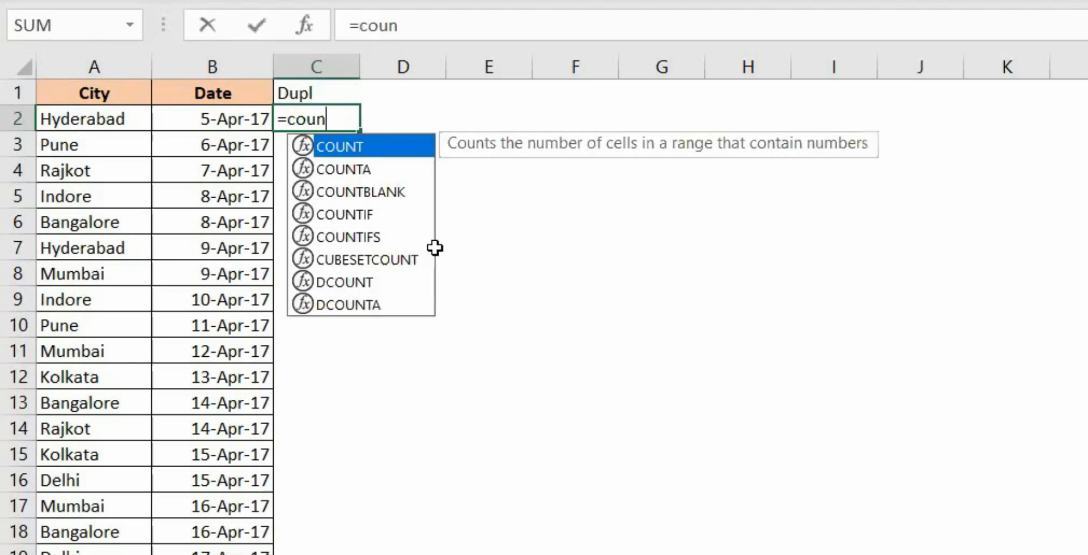
pyautogui.click(357, 216)
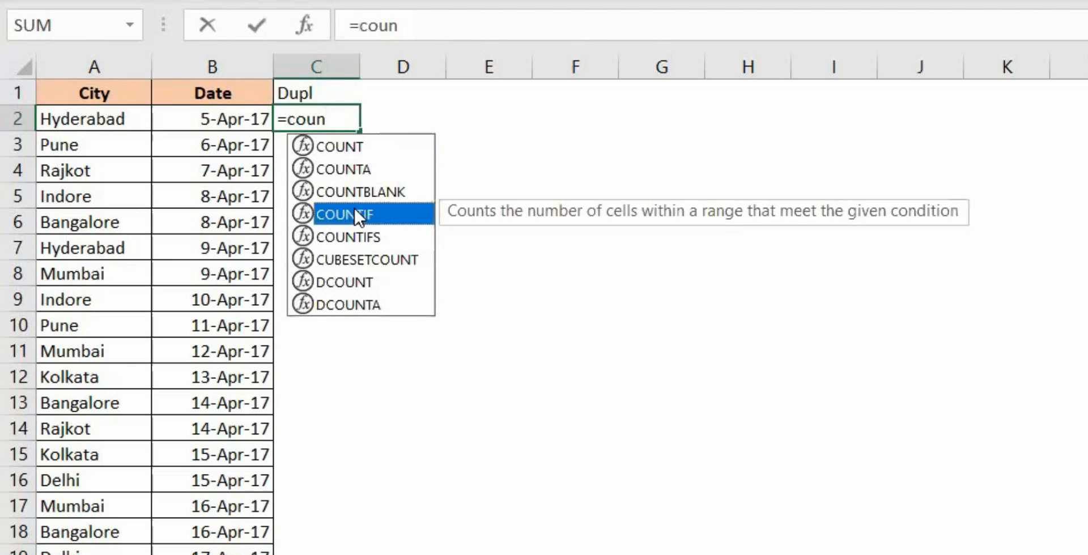
pyautogui.doubleClick(357, 216)
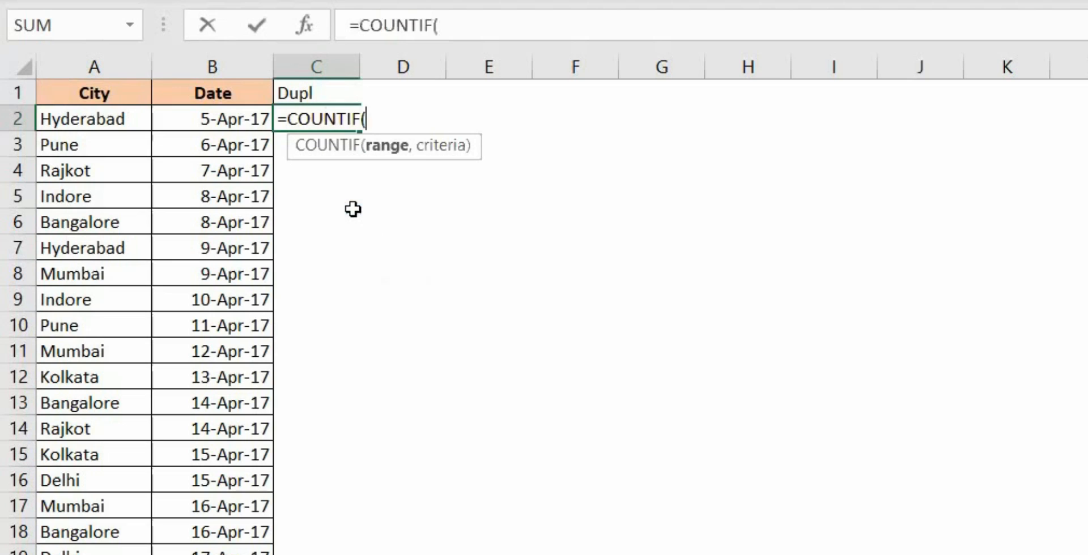
pyautogui.click(116, 120)
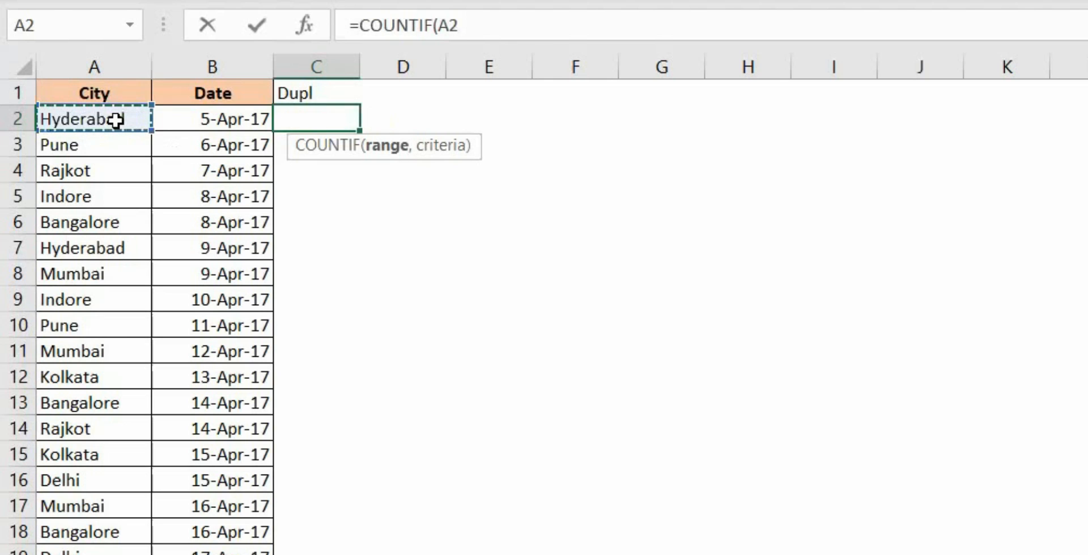
pyautogui.hotkey('ctrl', 'shift', 'Down')
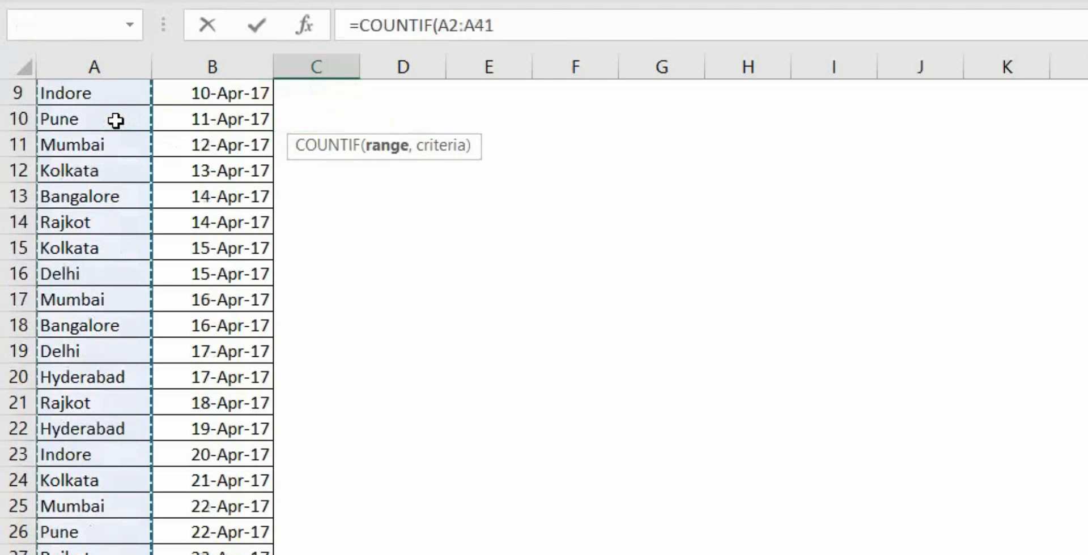
pyautogui.press('F4')
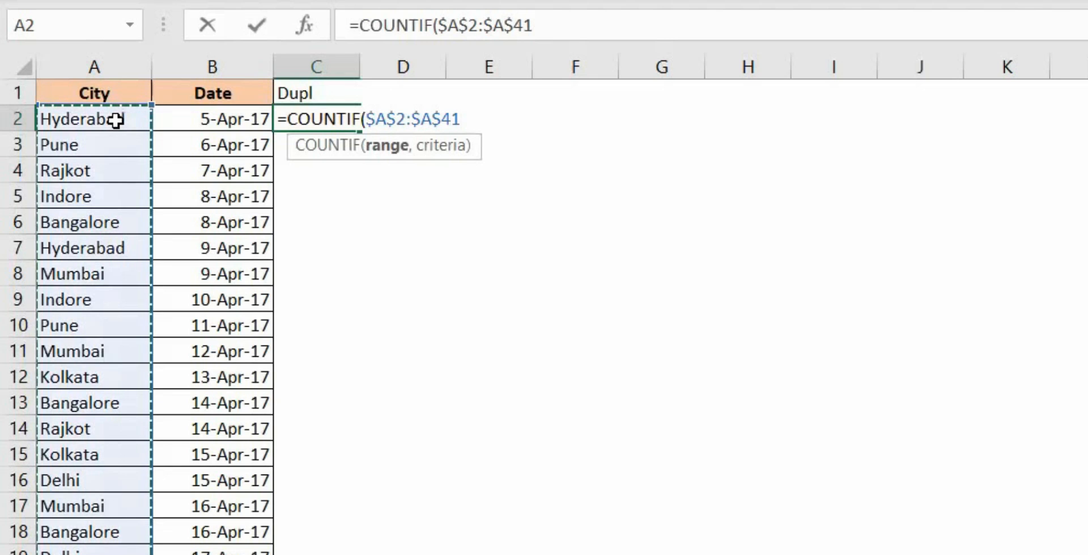
pyautogui.press('F4')
pyautogui.write(',')
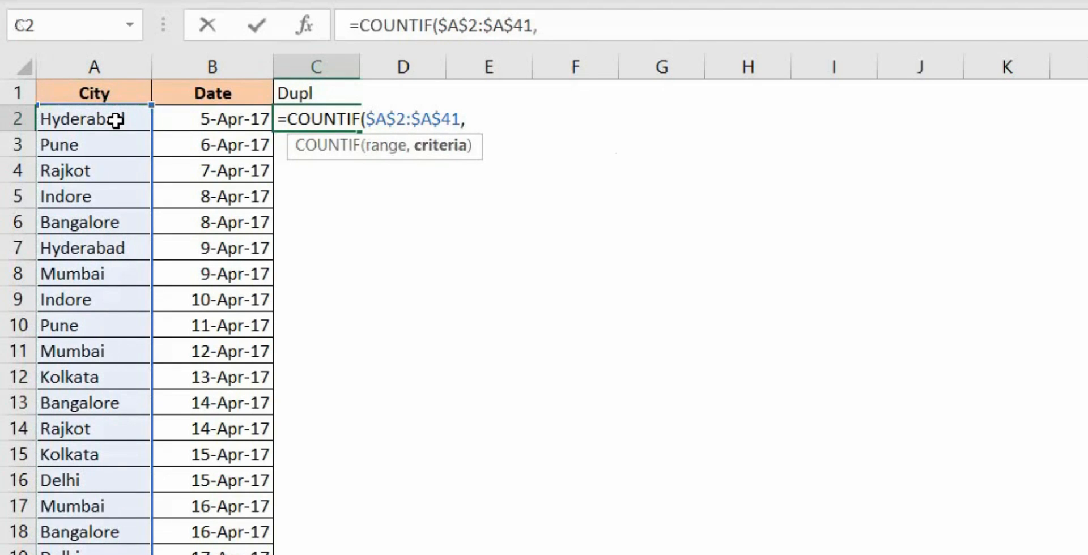
pyautogui.click(116, 120)
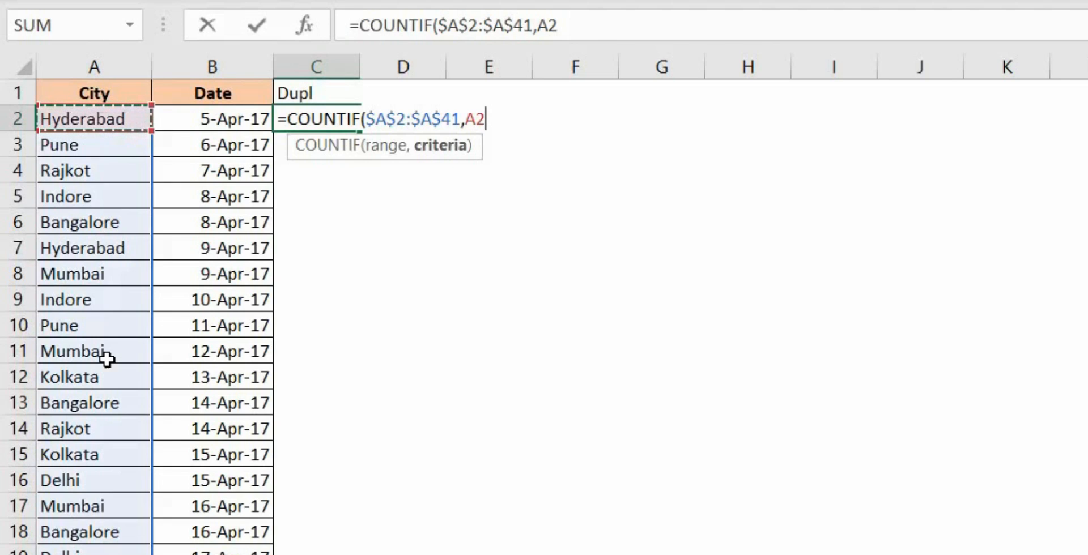
pyautogui.write(')')
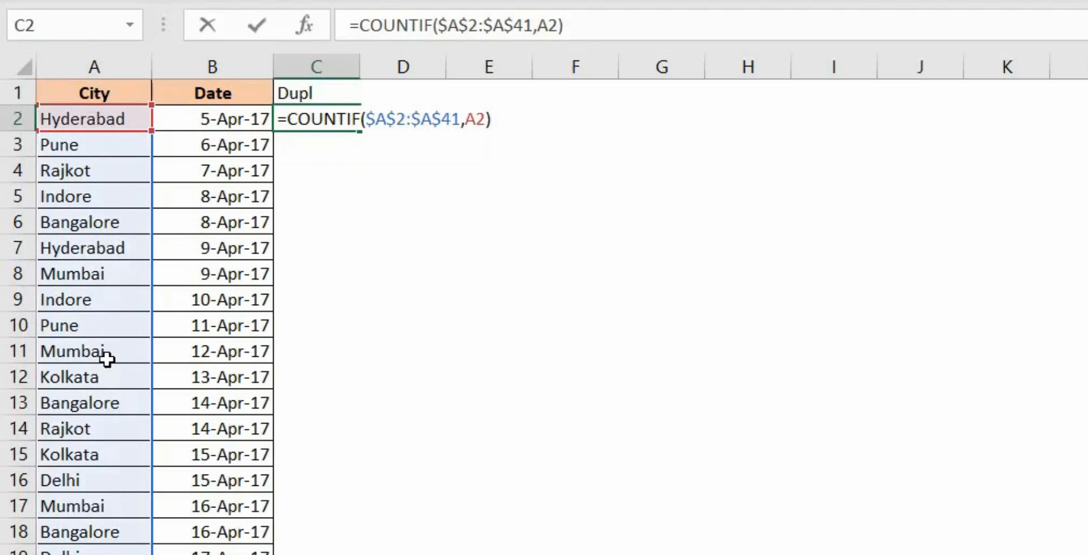
pyautogui.press('Return')
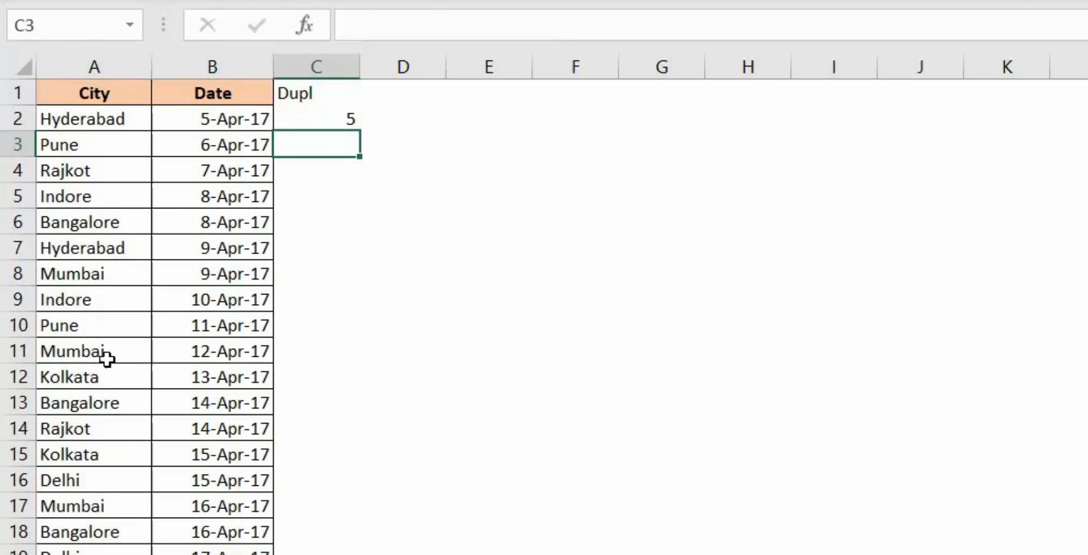
# Fill the COUNTIF formula from C2 down the Dupl column for all data rows and review the copied formulas' results.
pyautogui.press('Up')
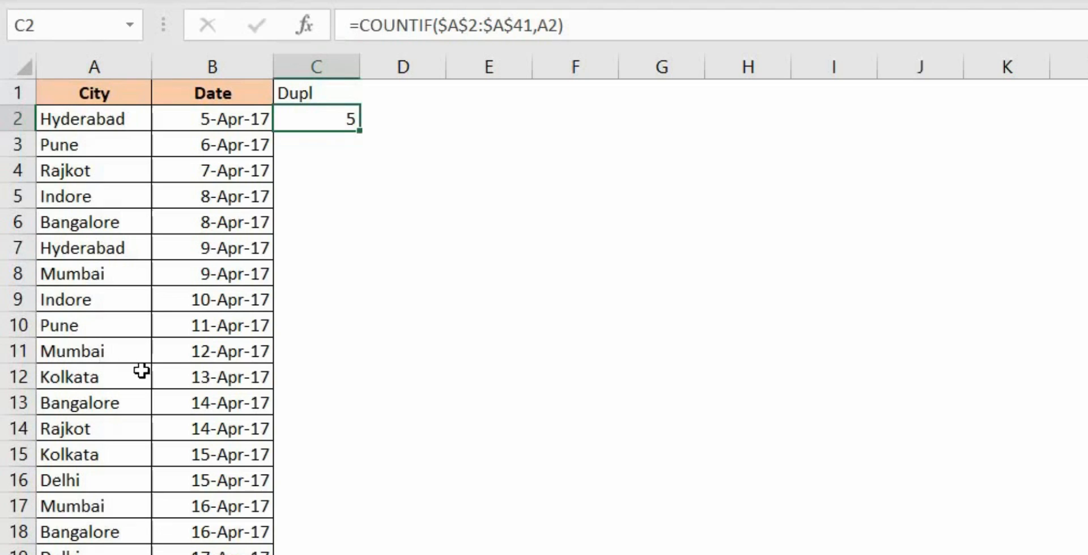
pyautogui.doubleClick(358, 133)
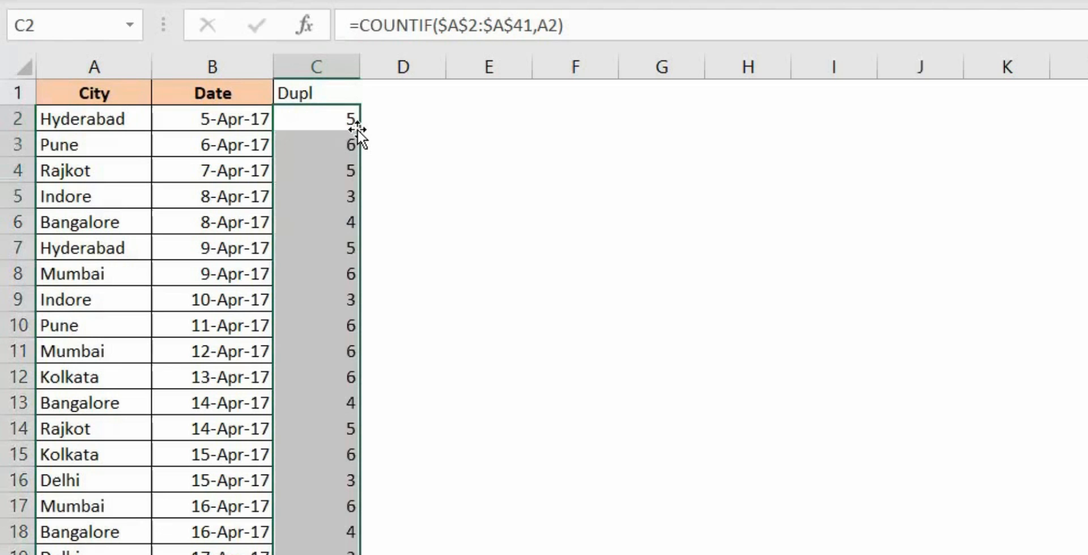
pyautogui.scroll(-2, 310, 315)
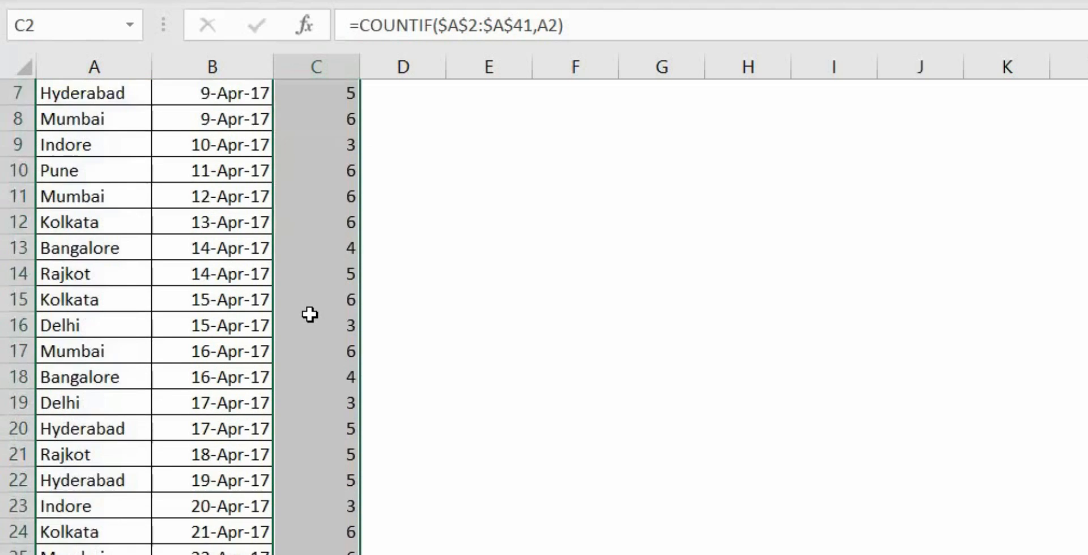
pyautogui.scroll(-3, 310, 315)
pyautogui.scroll(2, 310, 314)
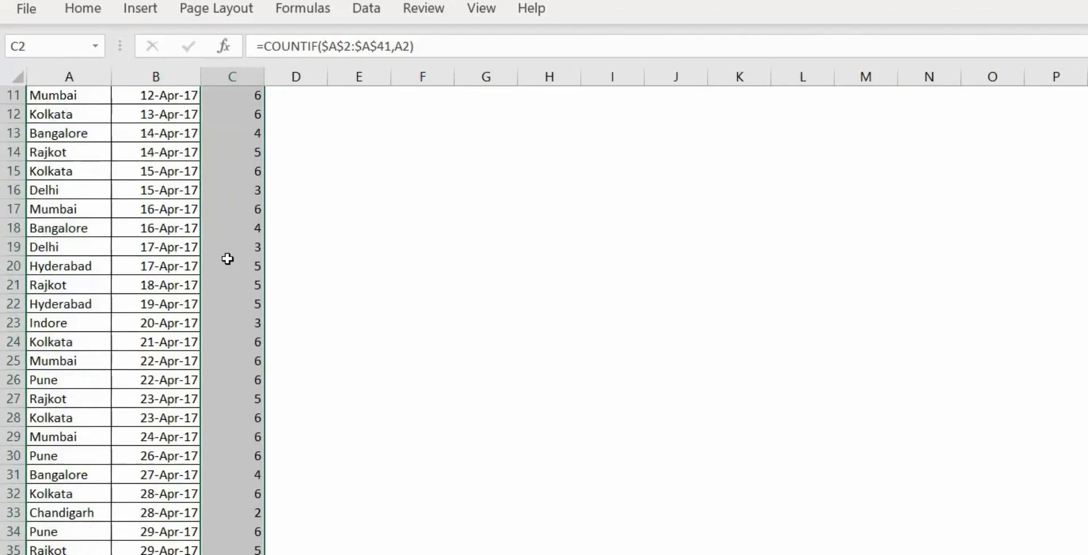
pyautogui.scroll(4, 227, 259)
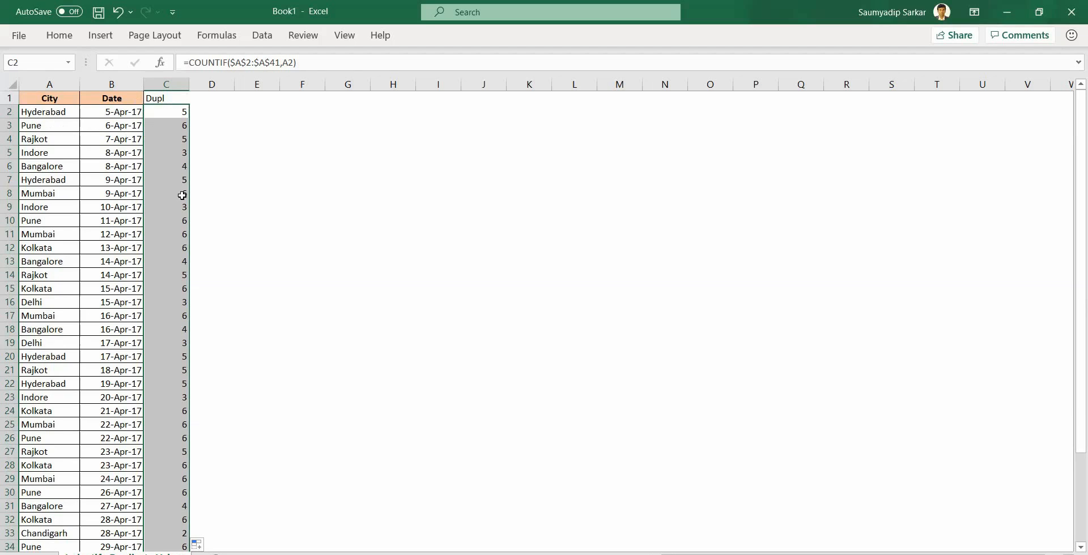
# Turn on filtering for the table's header row, showing the ribbon for the command and hiding it again.
pyautogui.click(61, 100)
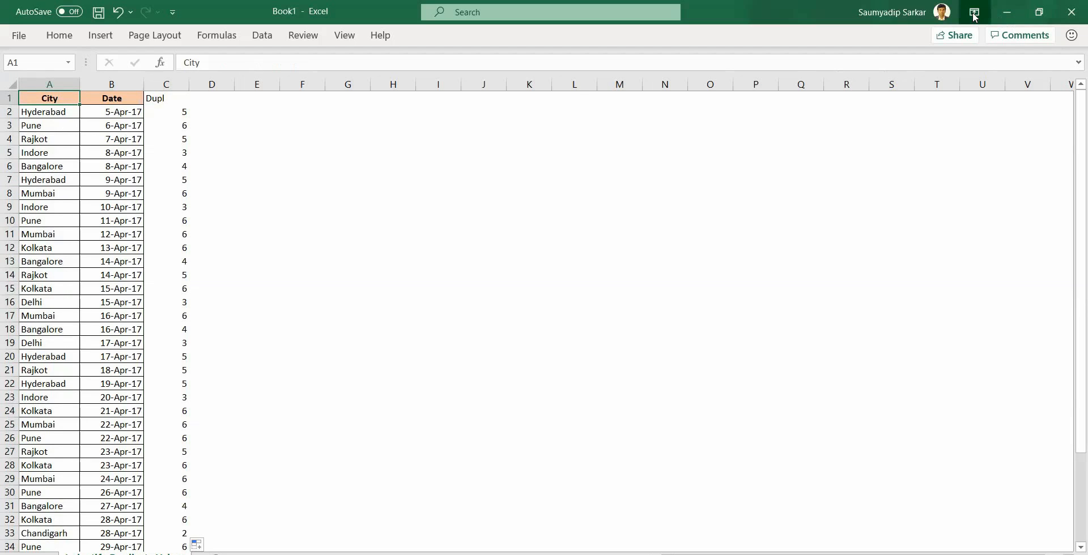
pyautogui.click(974, 16)
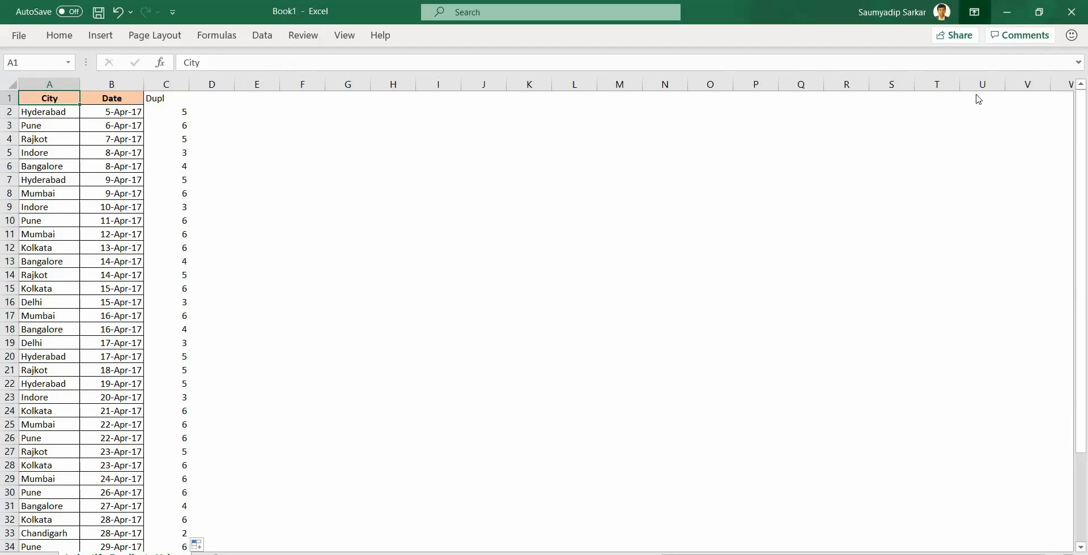
pyautogui.click(878, 123)
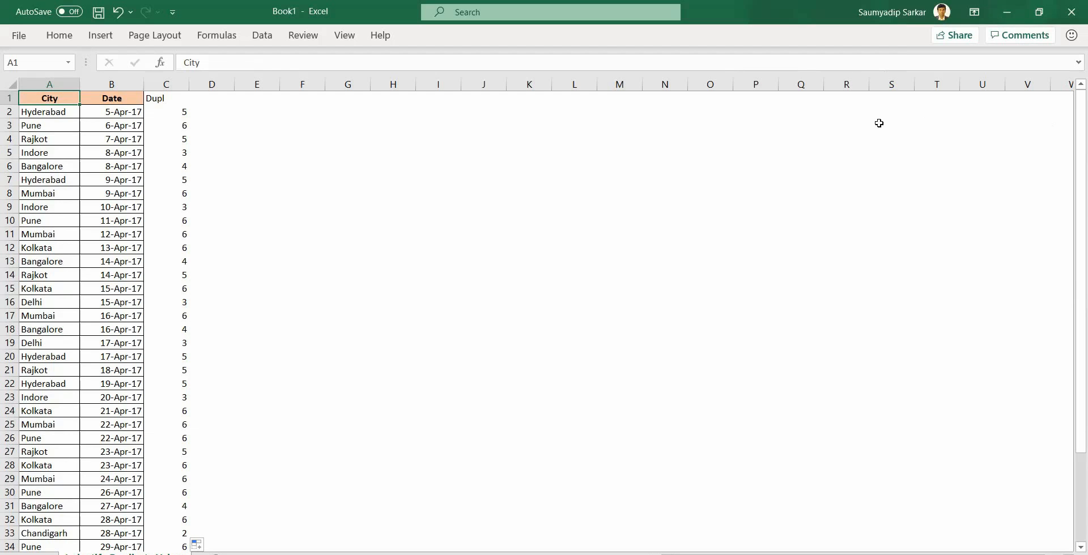
pyautogui.click(974, 12)
pyautogui.click(1002, 145)
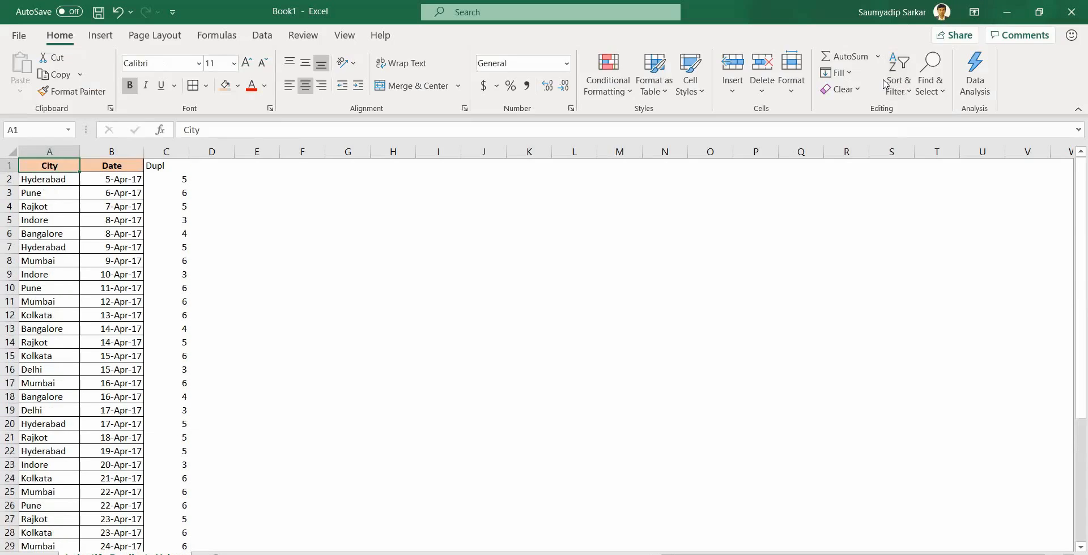
pyautogui.click(904, 95)
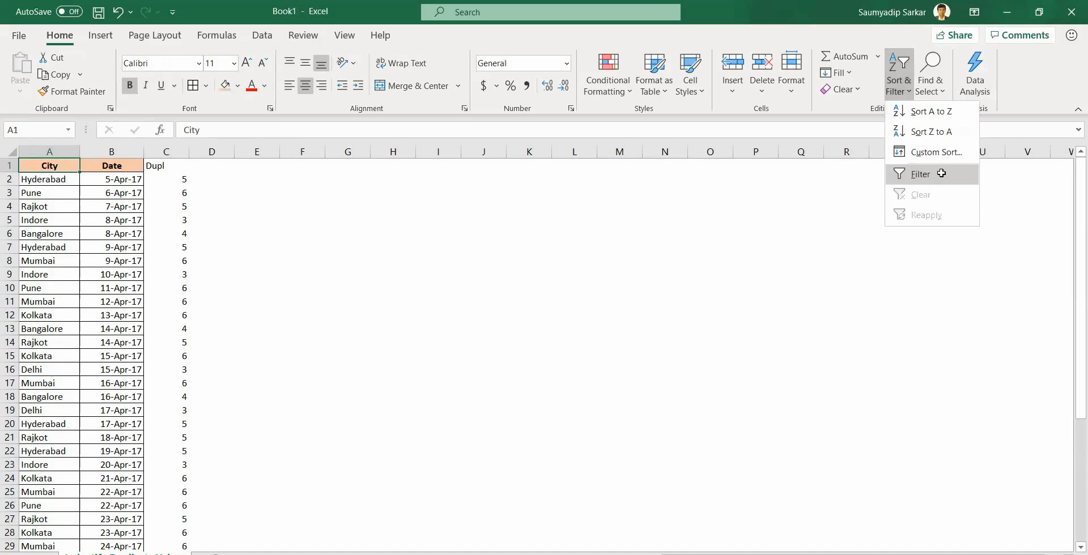
pyautogui.click(938, 173)
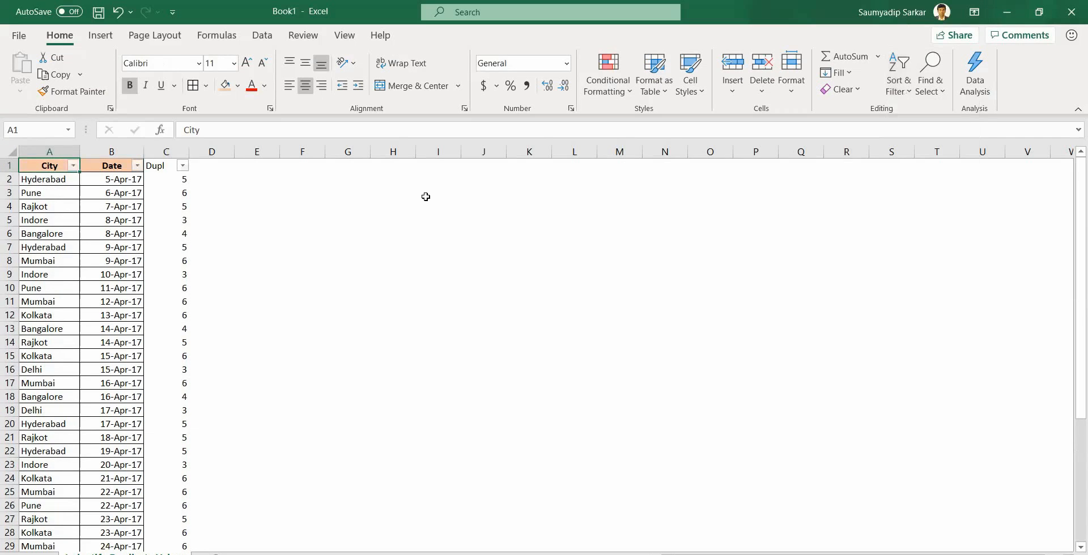
pyautogui.click(980, 15)
pyautogui.click(982, 48)
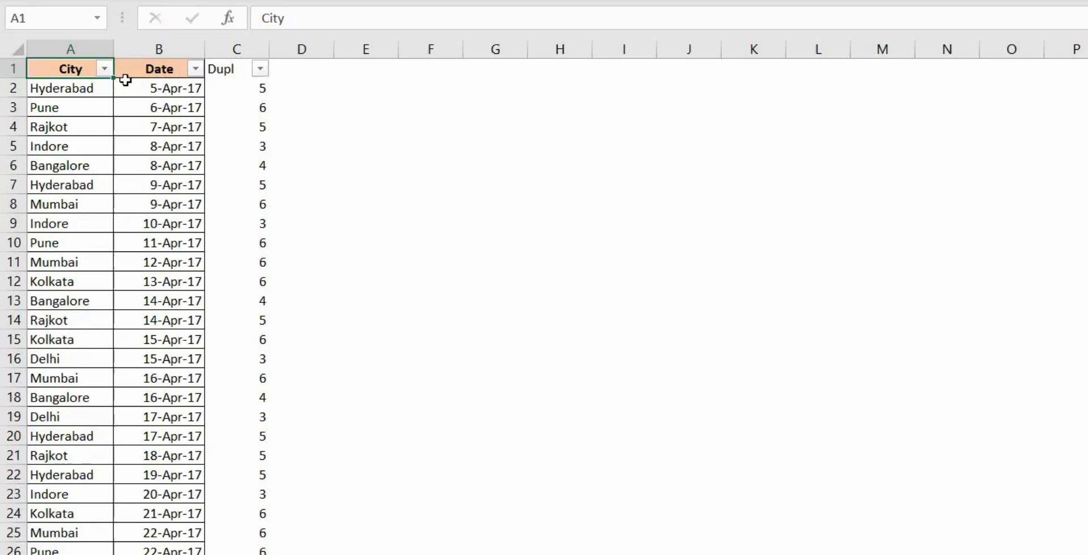
# Filter the City column to show only Hyderabad and select the matching city cells.
pyautogui.click(104, 70)
pyautogui.click(92, 306)
pyautogui.click(54, 376)
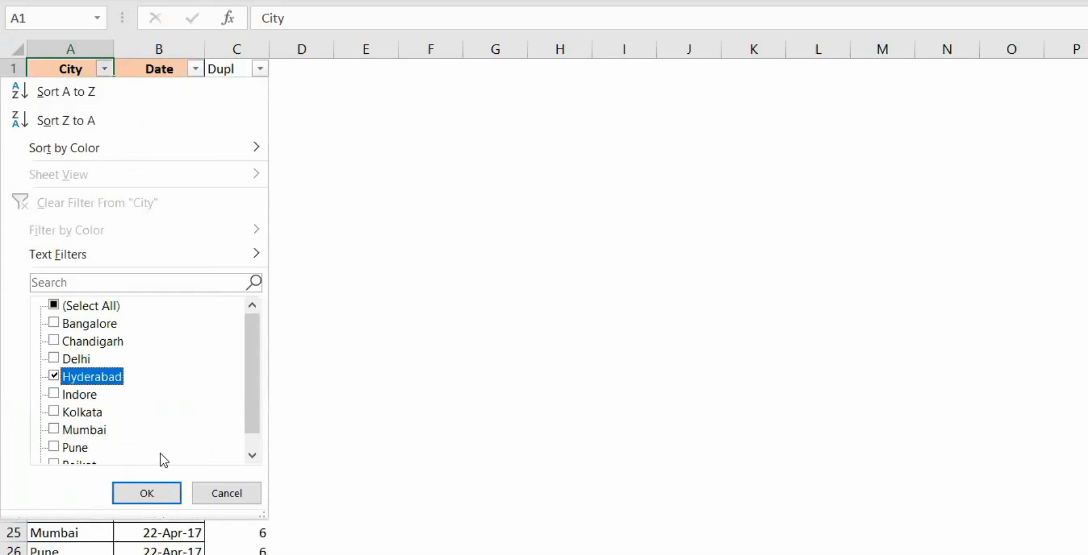
pyautogui.click(144, 496)
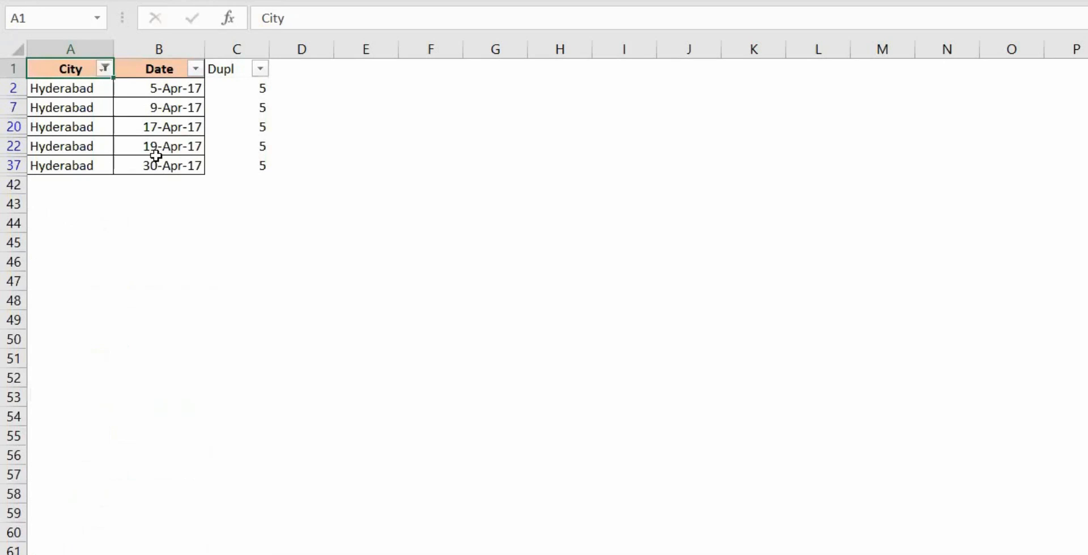
pyautogui.moveTo(86, 87); pyautogui.dragTo(81, 161)
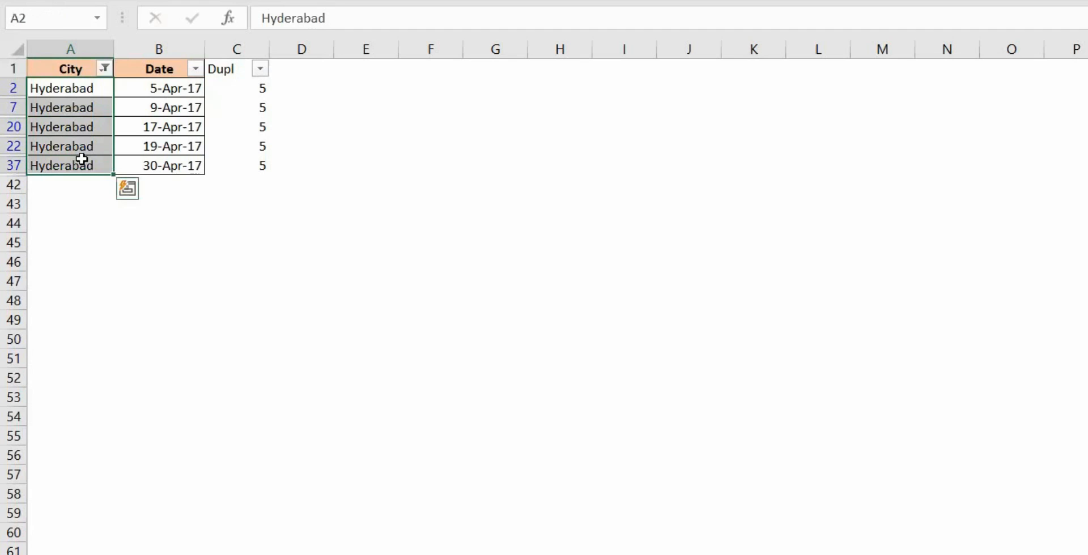
# Reset the City filter to include all cities and select the first Pune entry in A3.
pyautogui.click(105, 67)
pyautogui.click(55, 305)
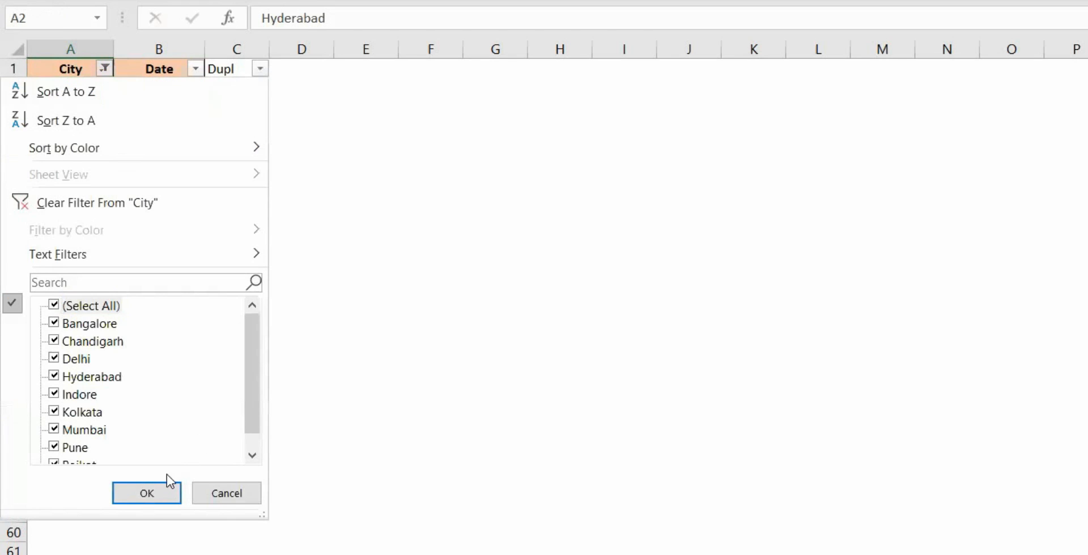
pyautogui.click(147, 493)
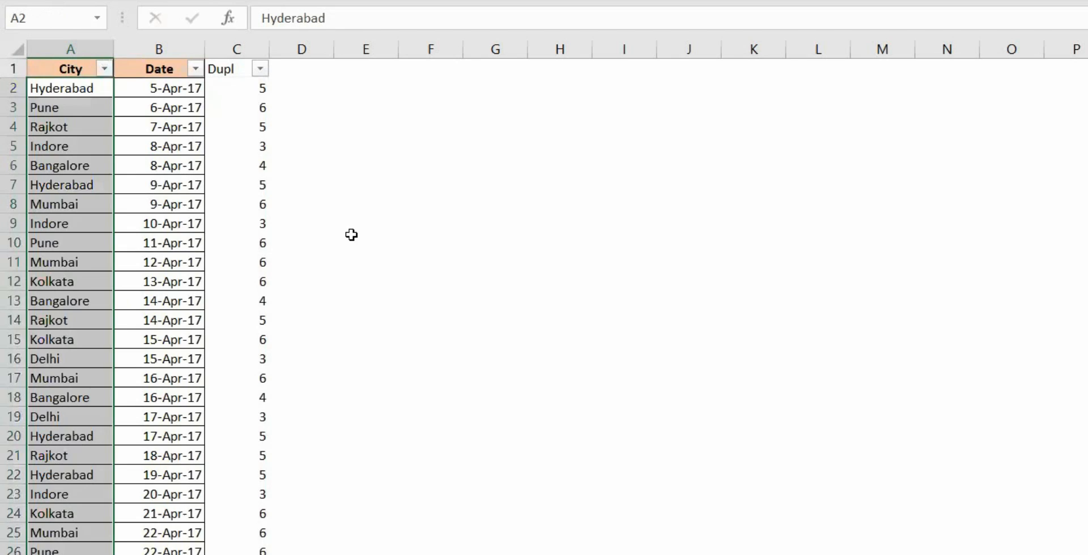
pyautogui.click(59, 108)
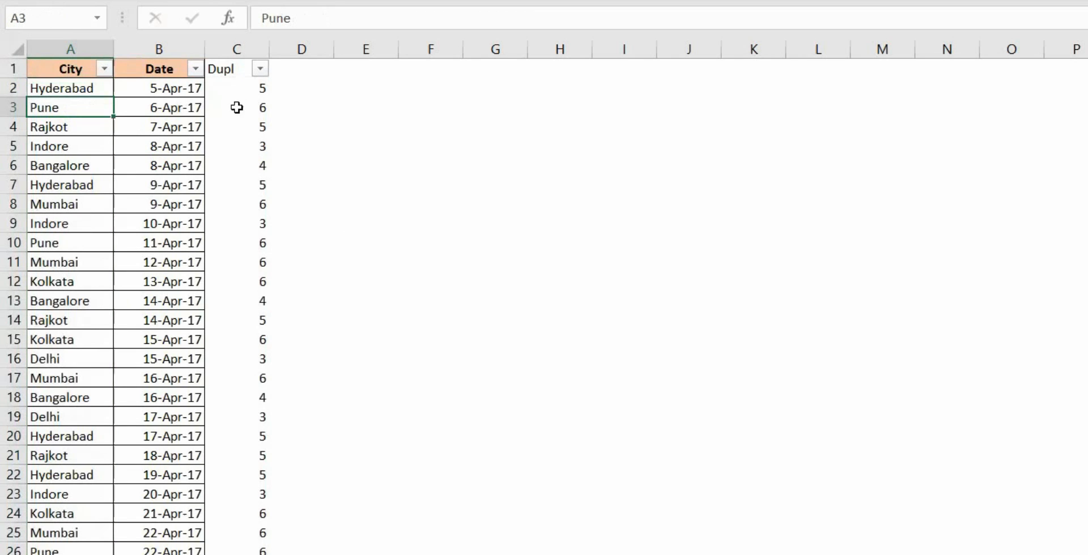
# Filter the City column to show only Pune and select all the matching city cells.
pyautogui.click(107, 71)
pyautogui.click(71, 305)
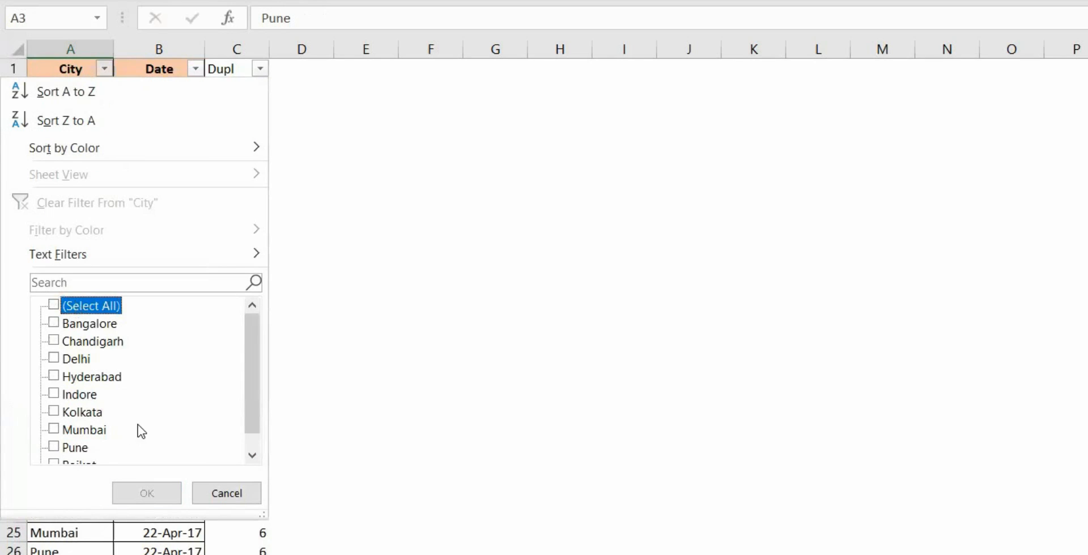
pyautogui.click(75, 448)
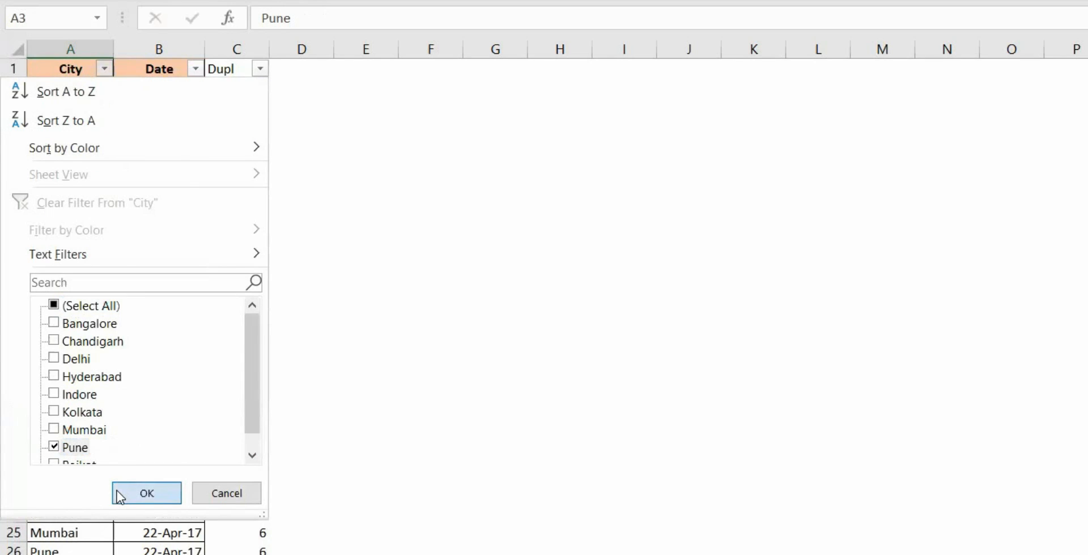
pyautogui.click(117, 491)
pyautogui.moveTo(65, 88); pyautogui.dragTo(65, 183)
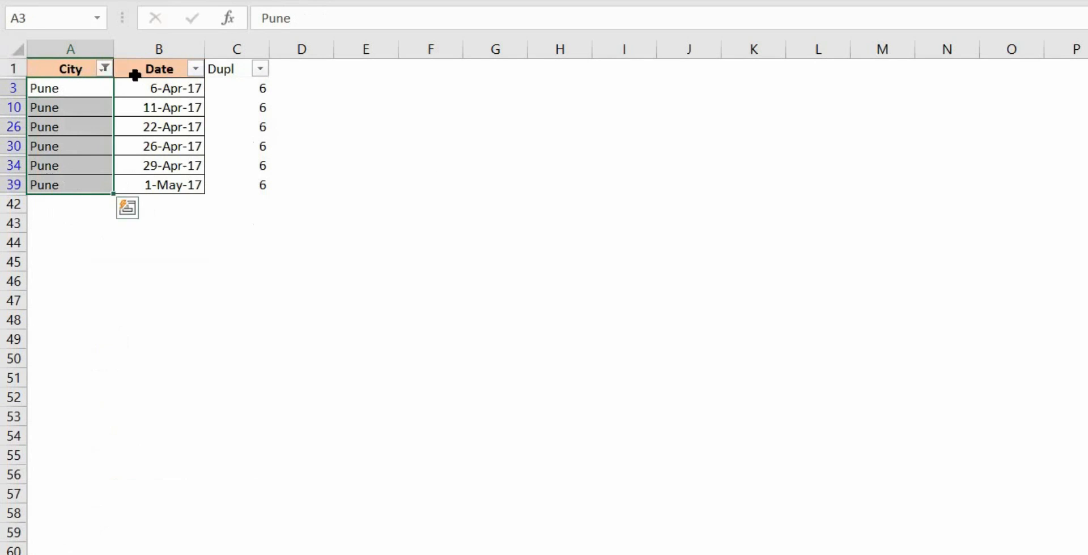
# Go through the filtered Pune entries one by one, from A3 to A39, to count them against the Dupl value.
pyautogui.click(75, 89)
pyautogui.click(78, 107)
pyautogui.click(73, 126)
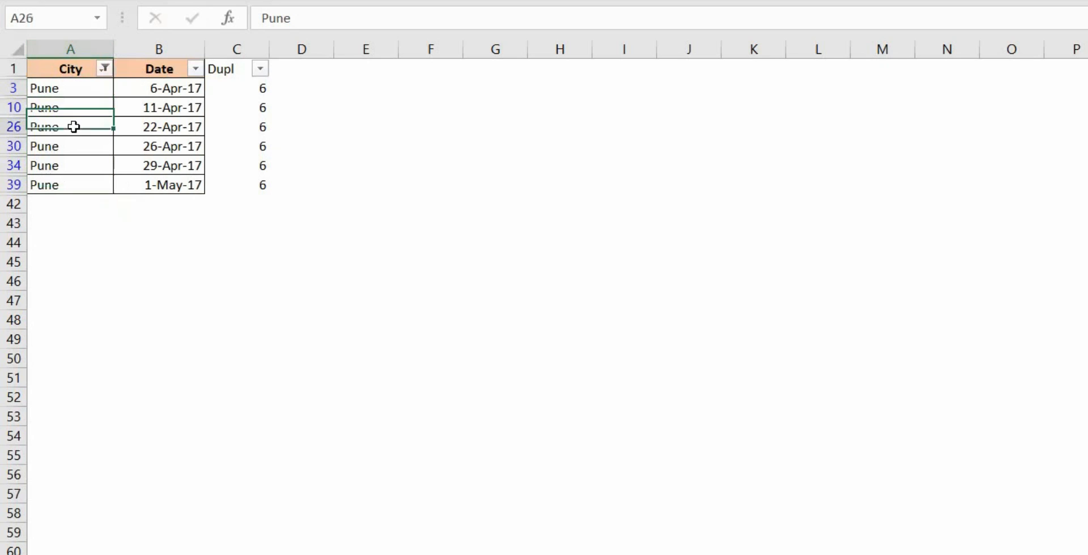
pyautogui.click(71, 146)
pyautogui.click(70, 165)
pyautogui.click(70, 185)
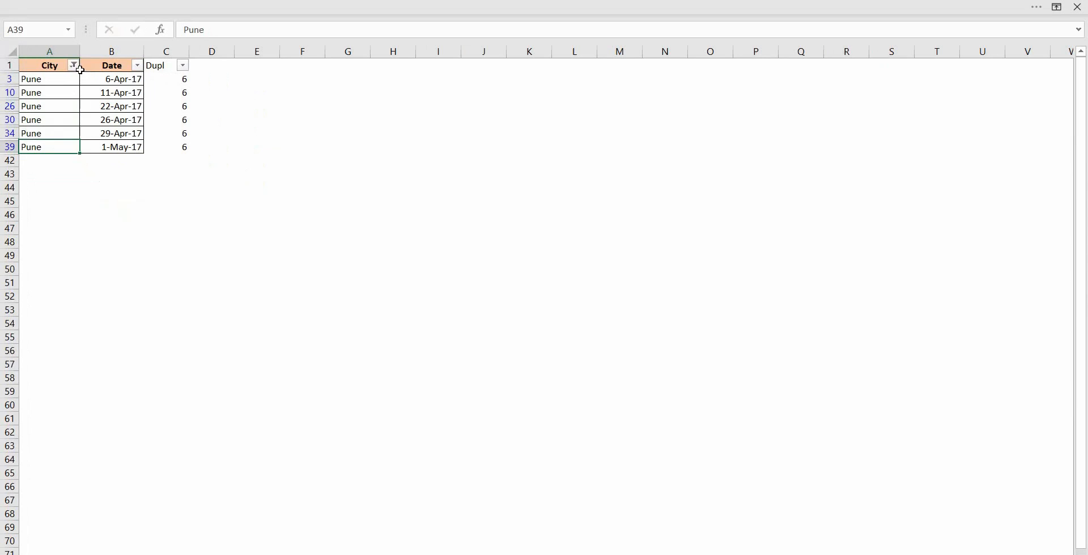
# Reset the City filter from Pune to include all cities.
pyautogui.click(73, 65)
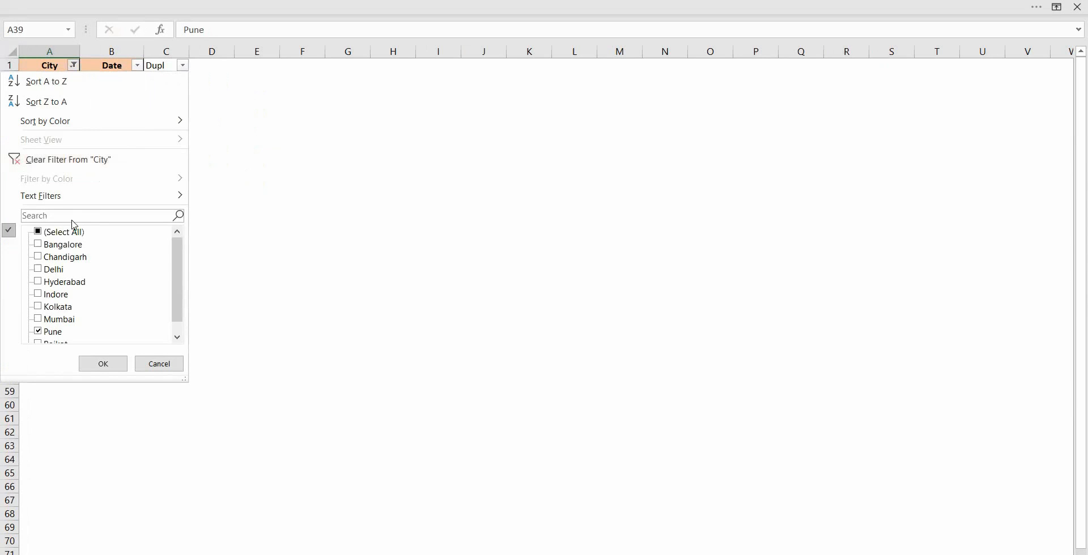
pyautogui.click(39, 233)
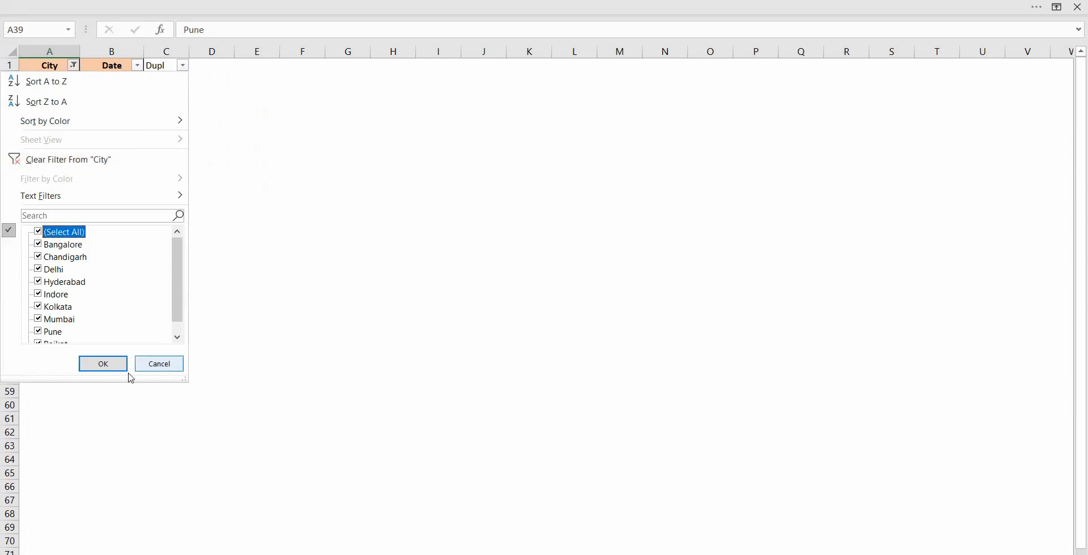
pyautogui.click(106, 366)
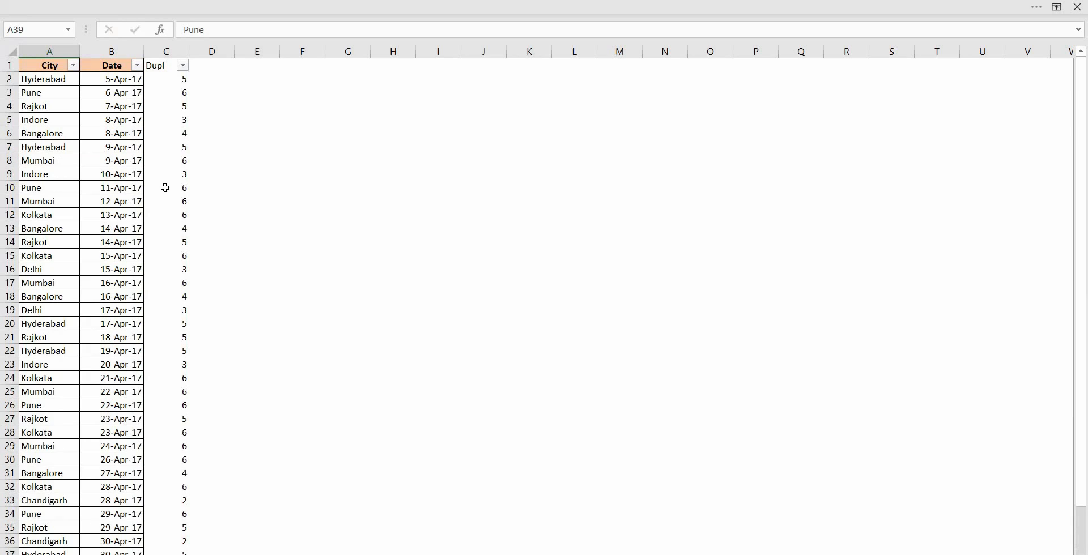
# Make the Dupl header in C1 bold and set the ribbon to show its tabs only.
pyautogui.click(167, 66)
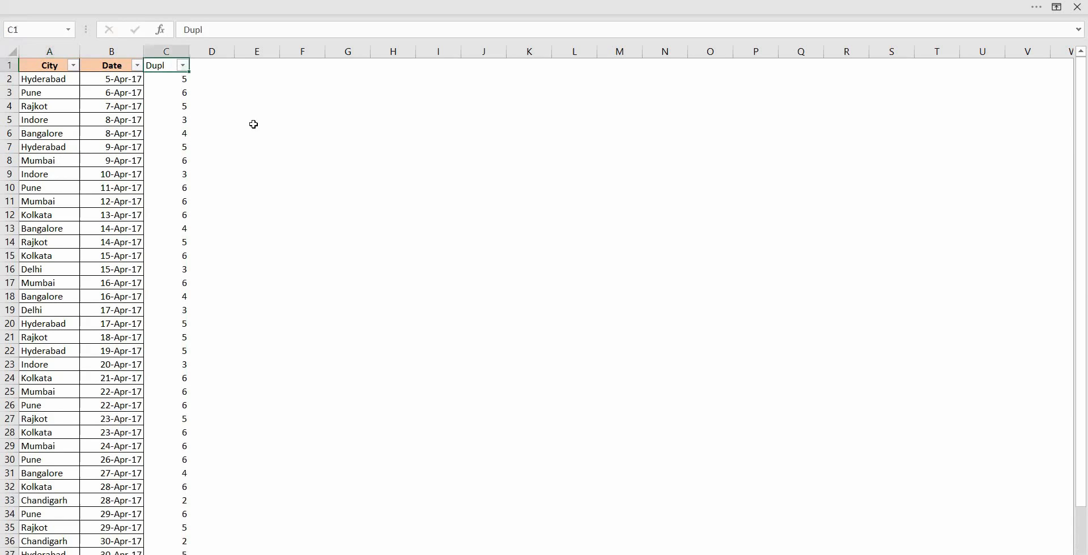
pyautogui.hotkey('ctrl', 'b')
pyautogui.click(1058, 8)
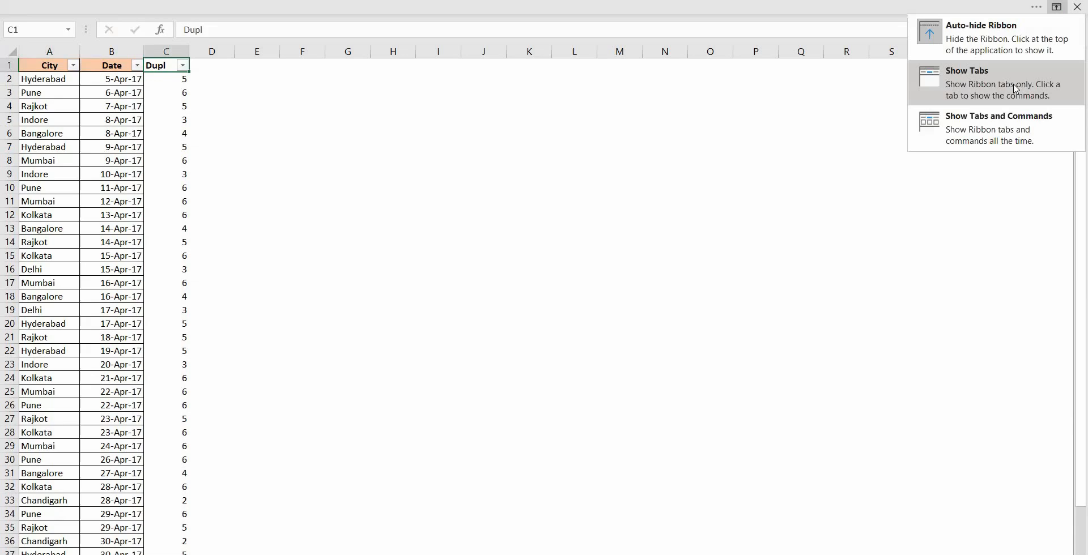
pyautogui.click(1015, 89)
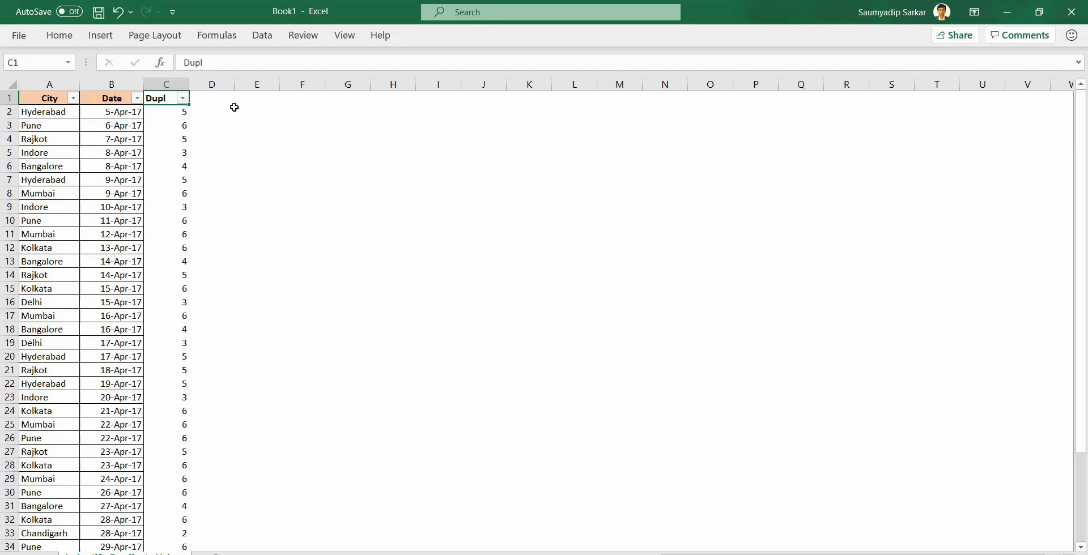
# Look over the data rows and enter the header "Sr No" in D1 for a new helper column.
pyautogui.click(216, 101)
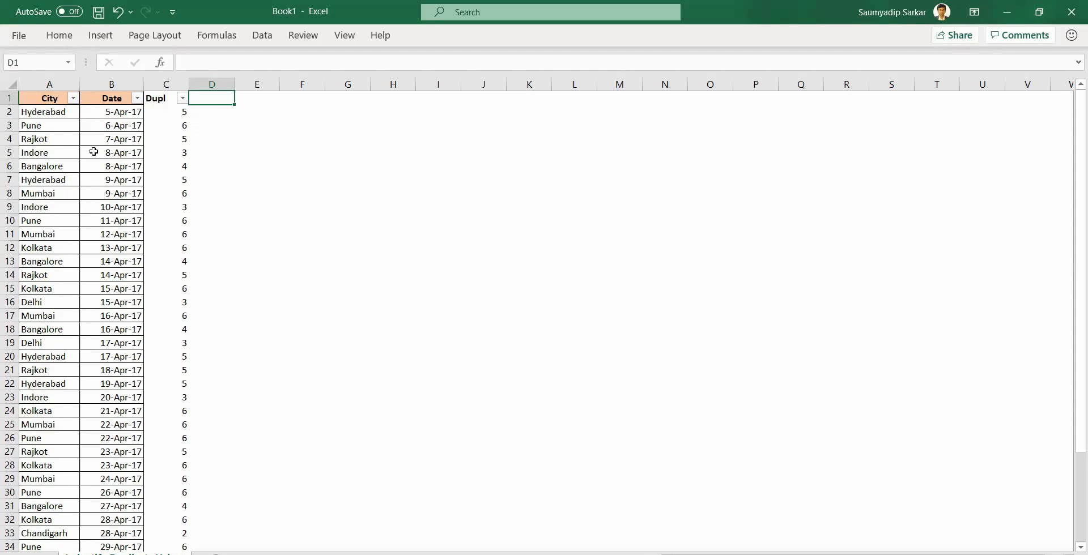
pyautogui.scroll(-7, 129, 199)
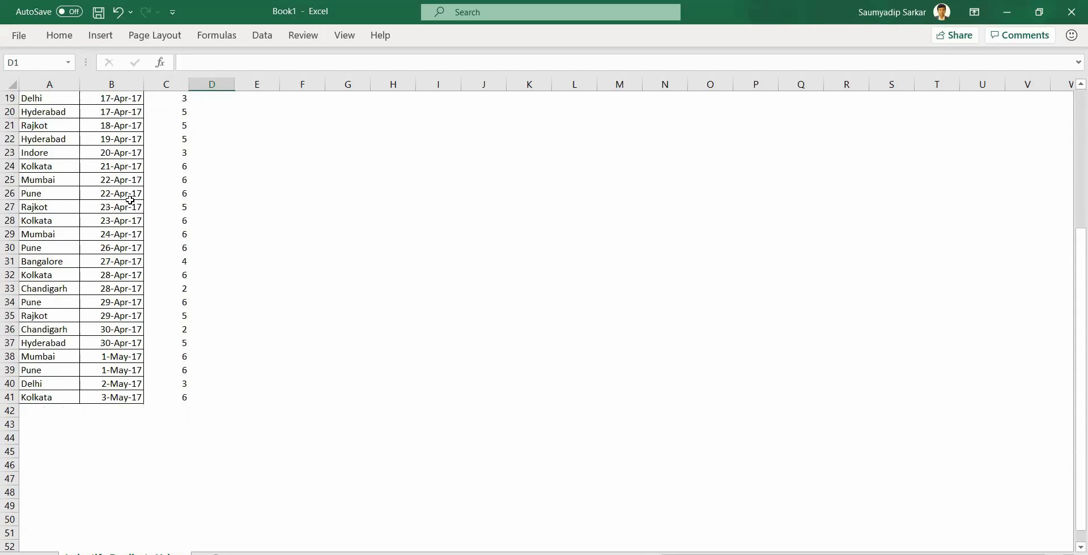
pyautogui.scroll(6, 130, 200)
pyautogui.scroll(1, 130, 200)
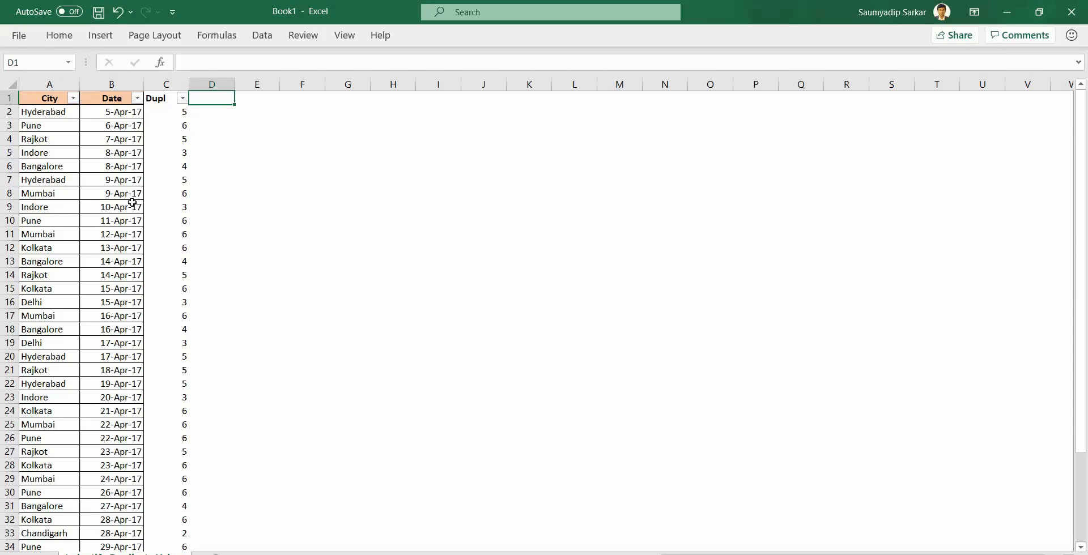
pyautogui.write('Sr No')
pyautogui.press('Return')
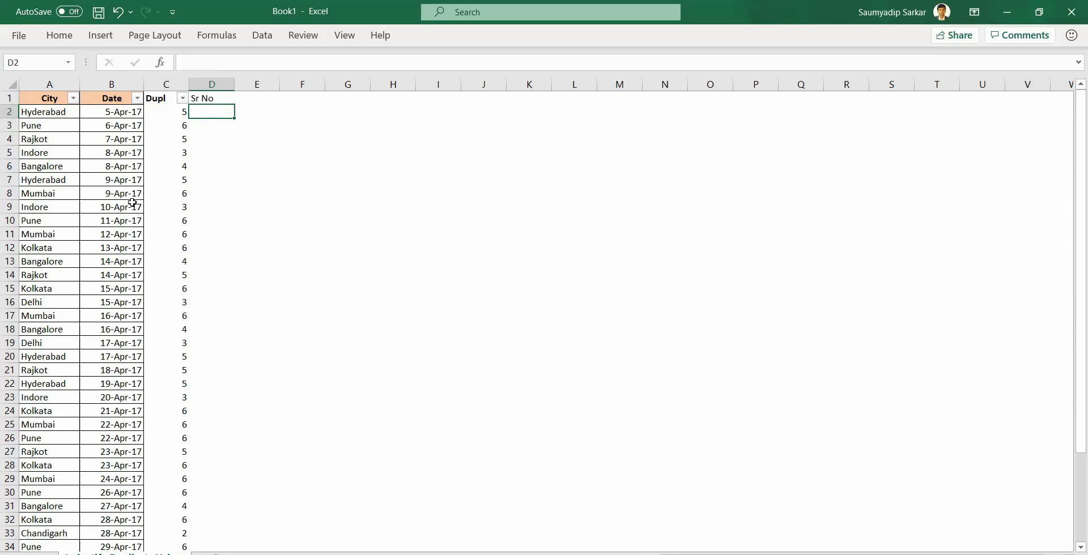
# Start a COUNTIF formula in D2 with the expanding range $A$2:A2, locking only the range's first cell.
pyautogui.write('=')
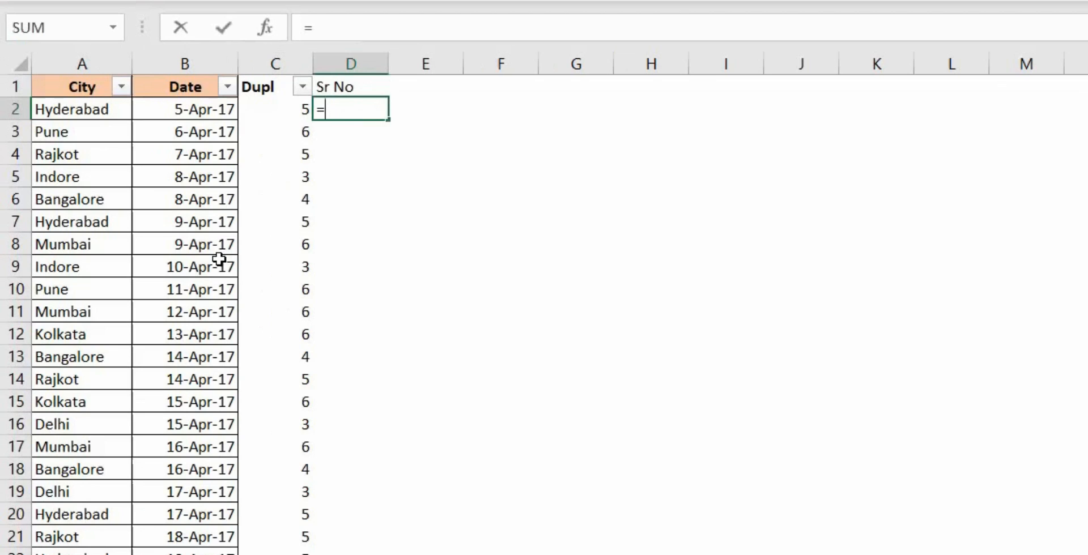
pyautogui.write('coun')
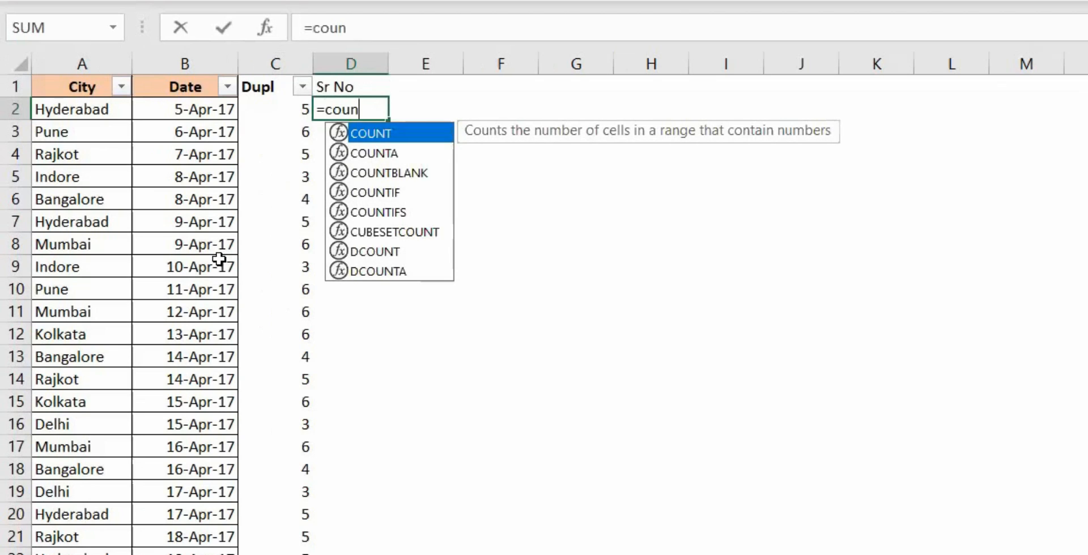
pyautogui.press('Down')
pyautogui.press('Down')
pyautogui.press('Down')
pyautogui.press('Tab')
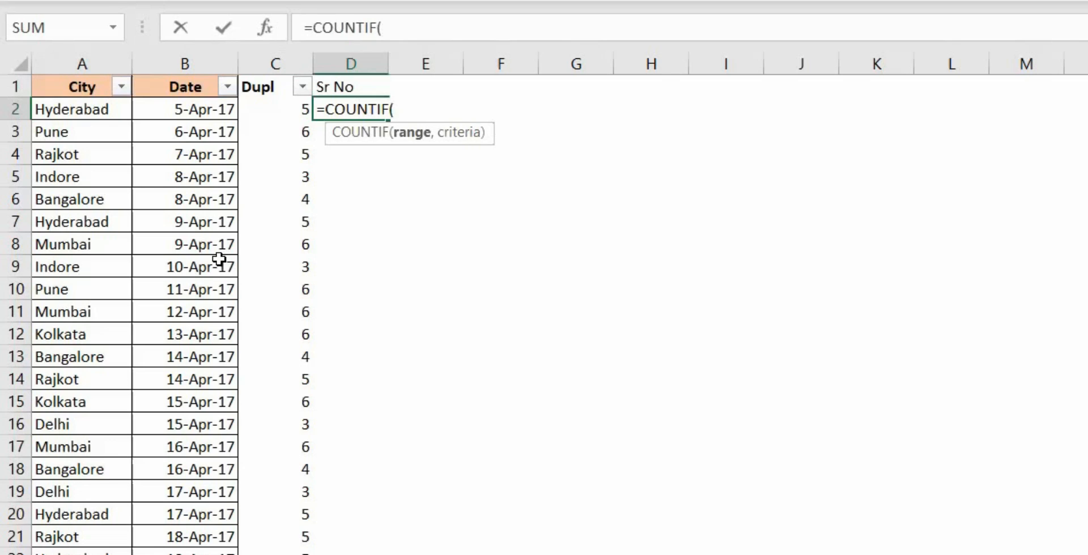
pyautogui.click(71, 113)
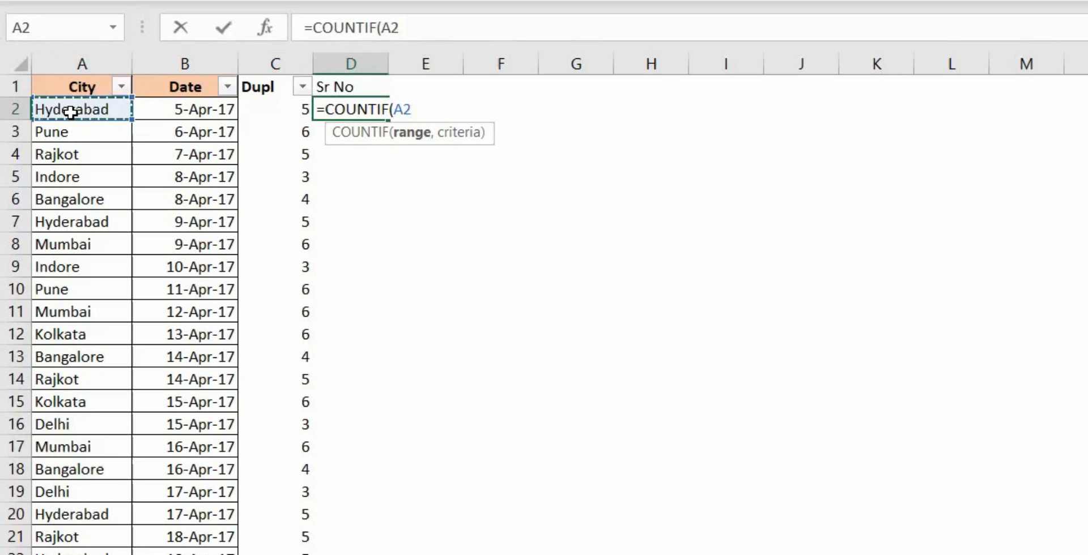
pyautogui.press('F4')
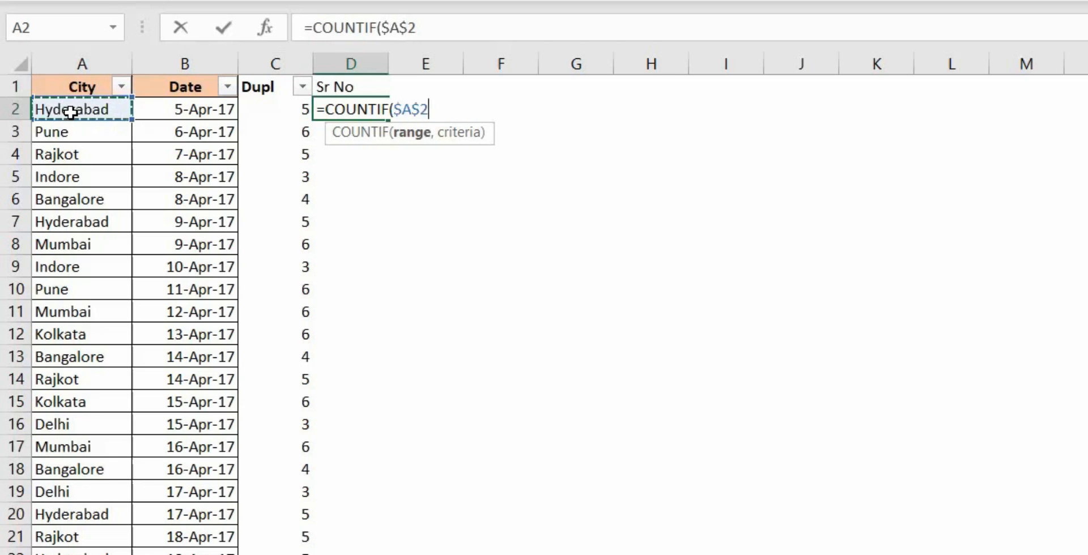
pyautogui.click(472, 33)
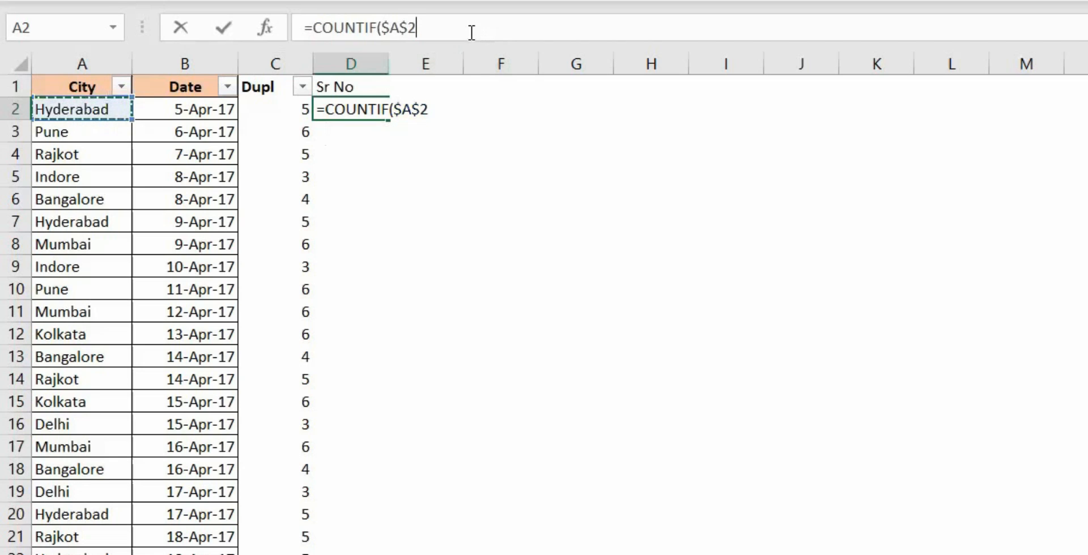
pyautogui.write(':')
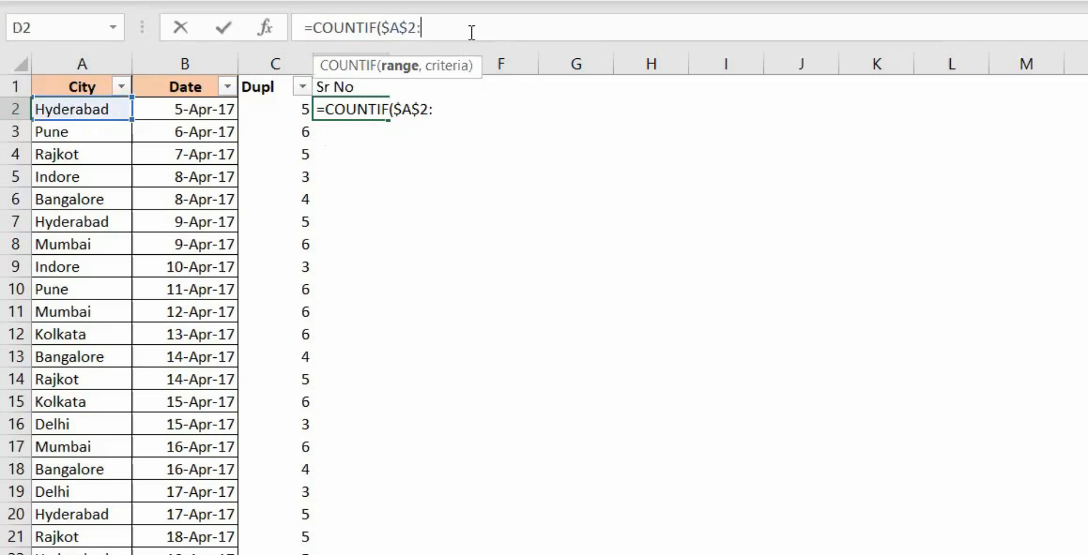
pyautogui.click(74, 110)
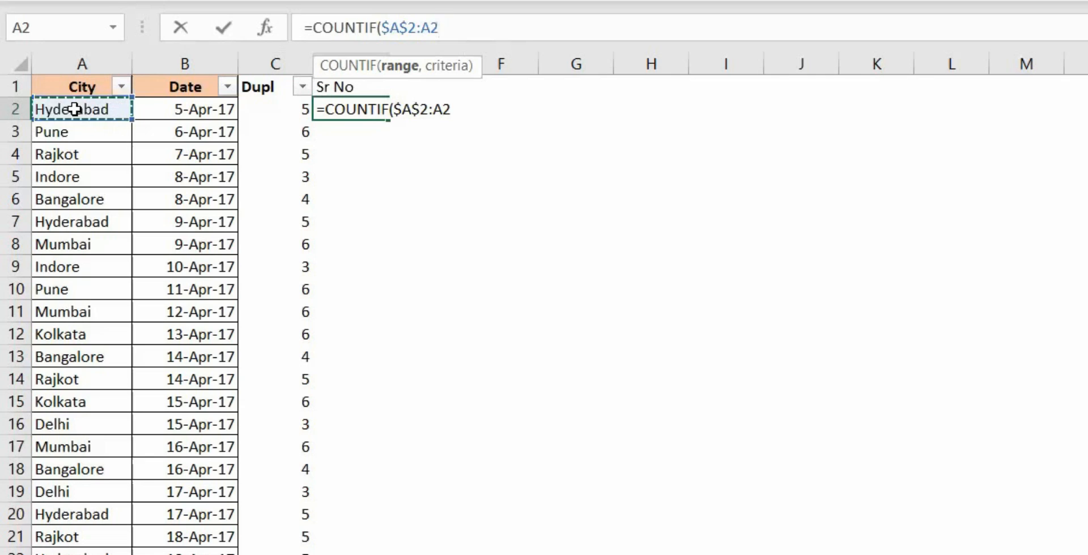
# Complete the D2 formula as =COUNTIF($A$2:A2,A2) and fill it down the Sr No column for all data rows.
pyautogui.write(',')
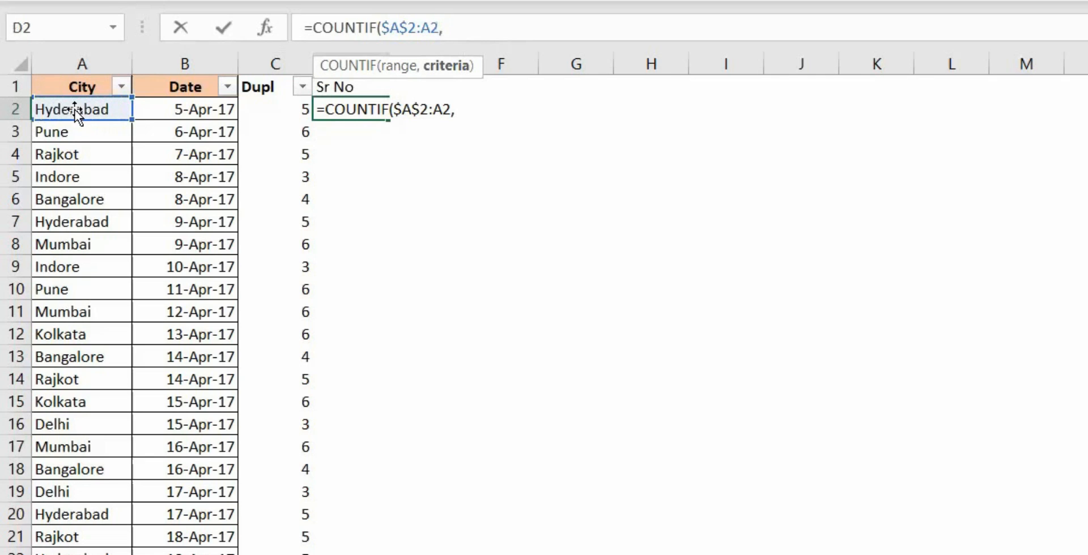
pyautogui.click(91, 110)
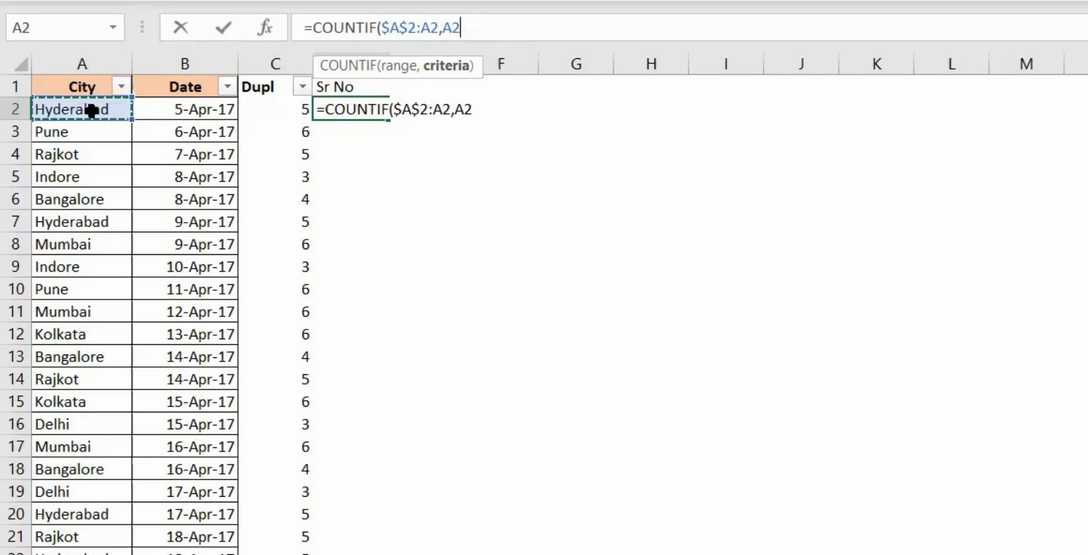
pyautogui.write(')')
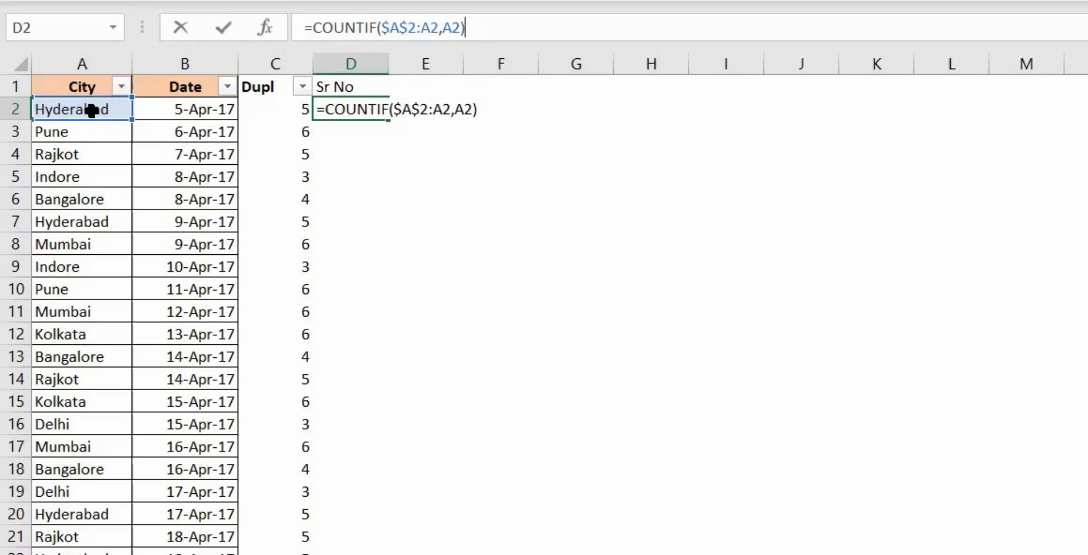
pyautogui.press('Return')
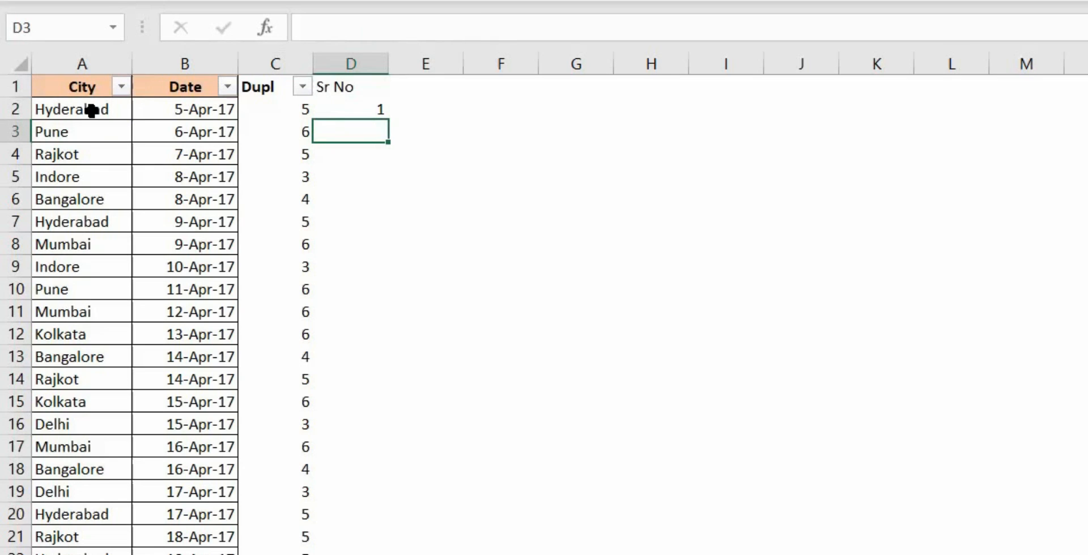
pyautogui.click(363, 111)
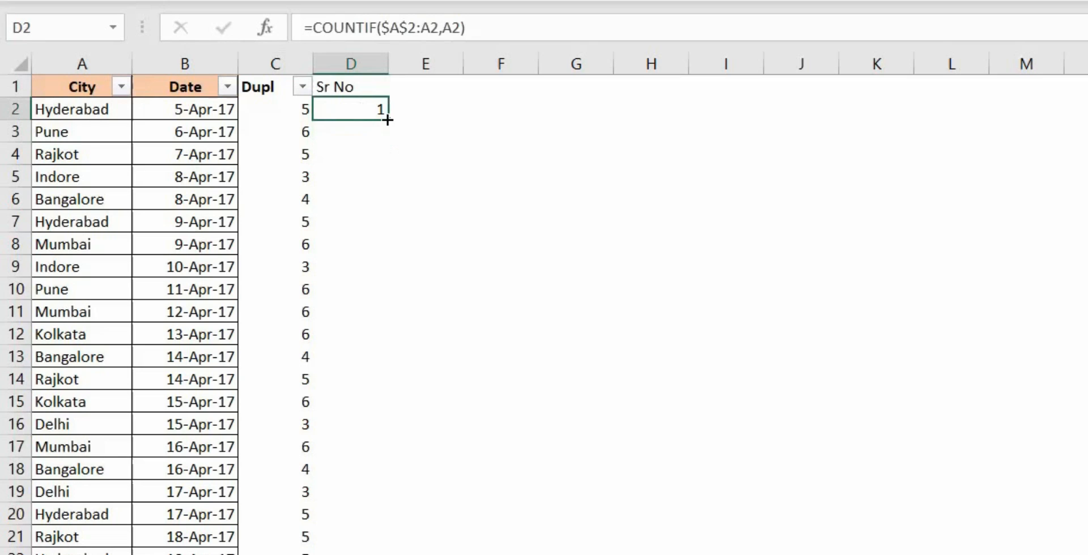
pyautogui.doubleClick(388, 121)
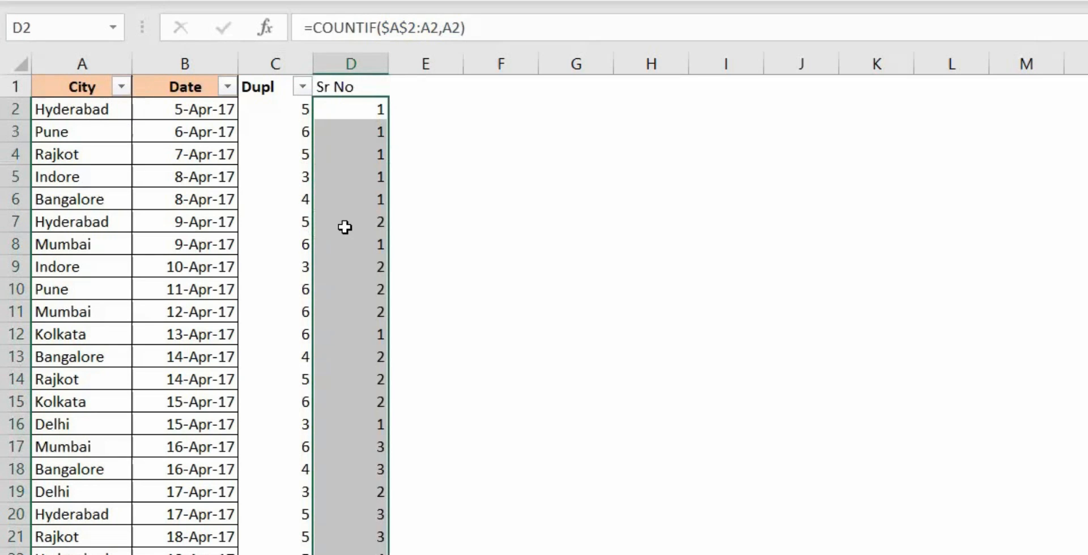
# Filter the City column to show only the Hyderabad rows.
pyautogui.click(303, 87)
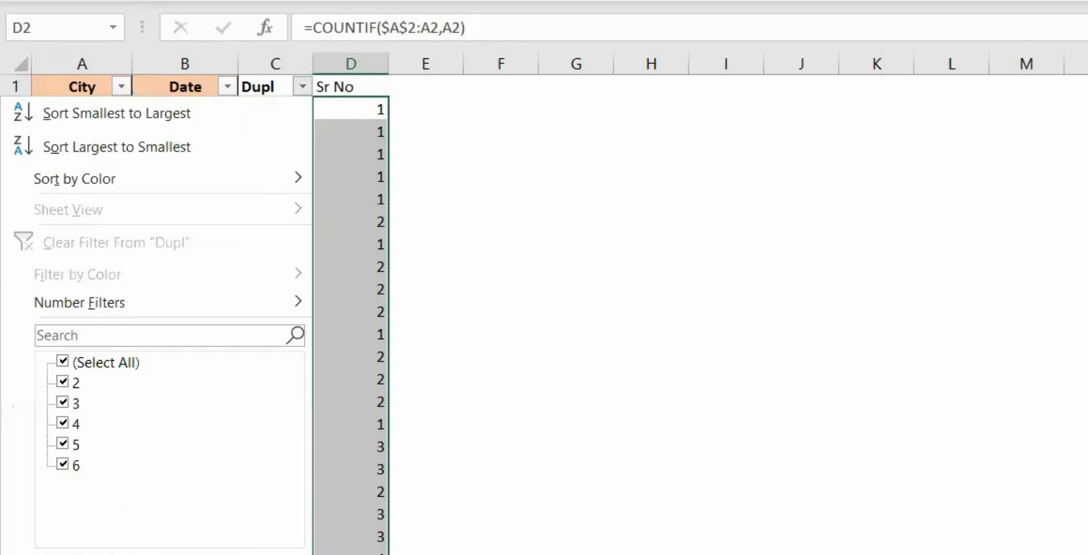
pyautogui.press('Escape')
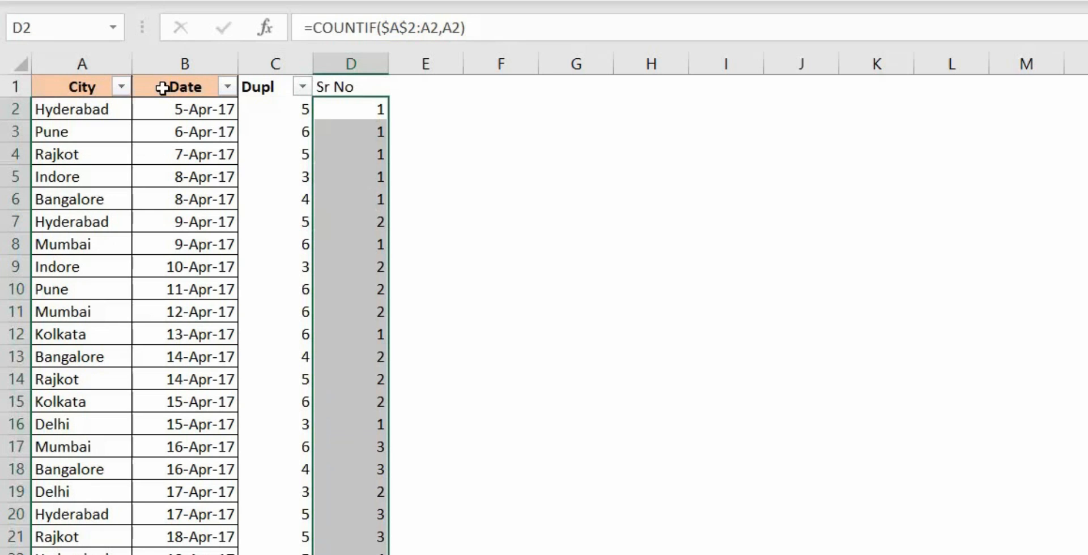
pyautogui.click(118, 87)
pyautogui.click(121, 363)
pyautogui.click(122, 447)
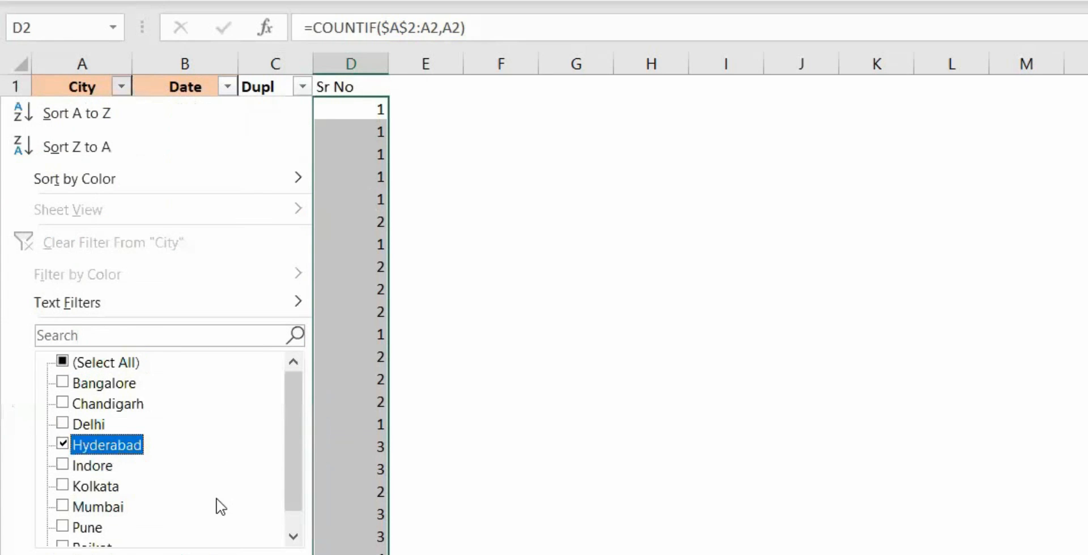
pyautogui.press('Return')
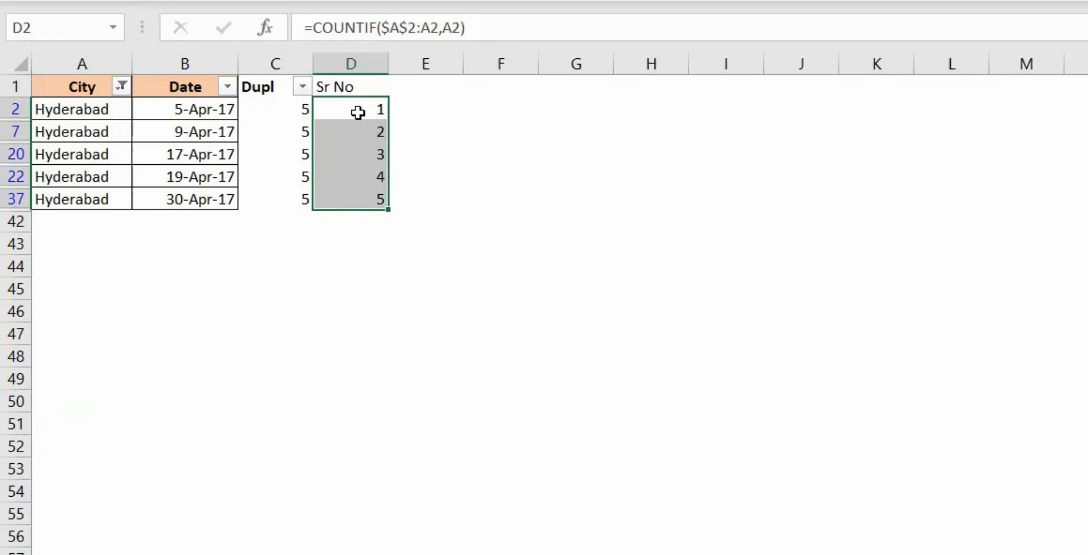
# Check the Sr No sequence for Hyderabad by selecting its numbers and the third occurrence's row, A20:D20.
pyautogui.moveTo(362, 106); pyautogui.dragTo(352, 196)
pyautogui.moveTo(90, 155); pyautogui.dragTo(363, 156)
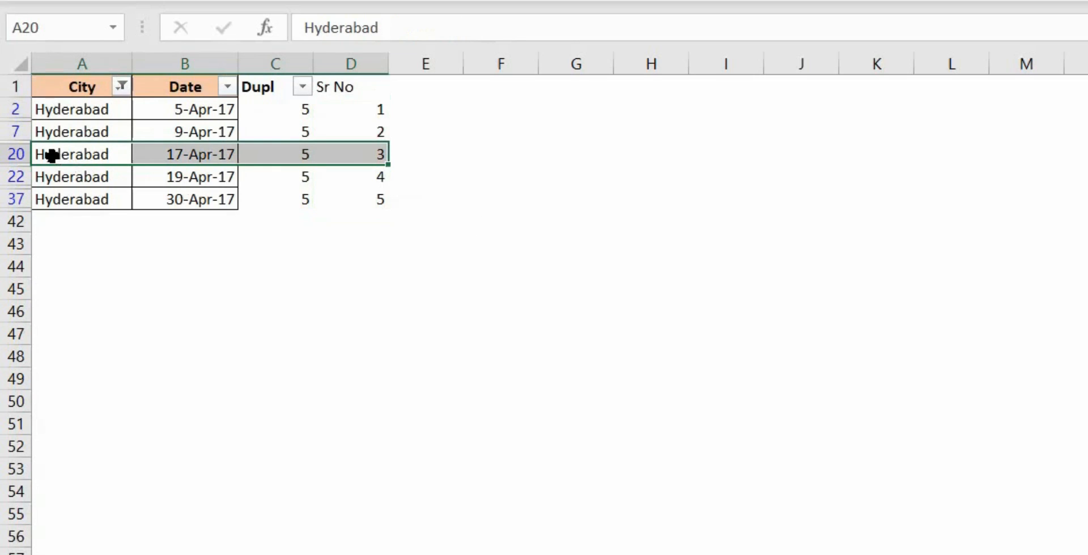
pyautogui.moveTo(49, 154); pyautogui.dragTo(358, 150)
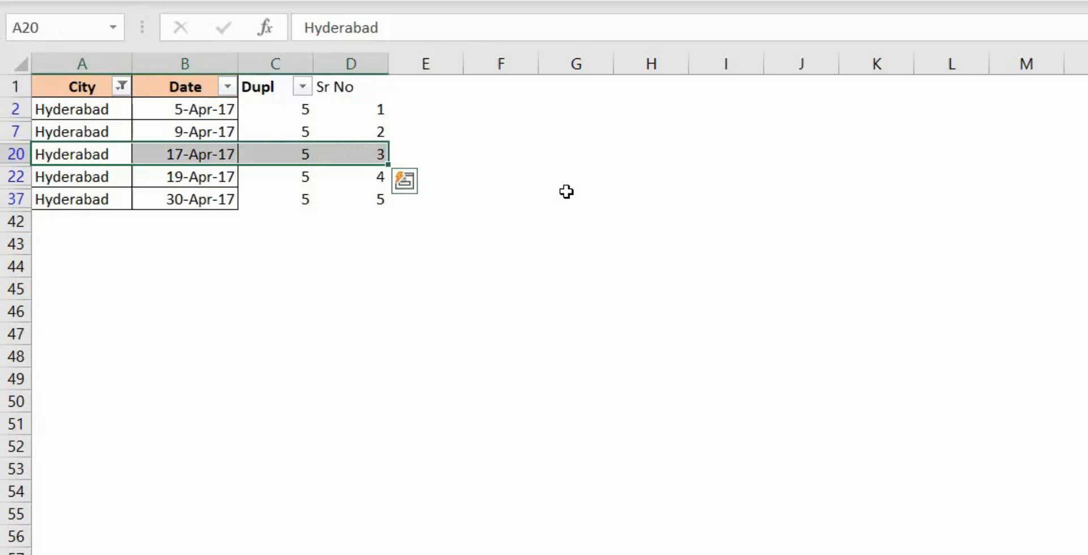
# Remove the Hyderabad filter from the City column so that all cities are listed again.
pyautogui.click(83, 88)
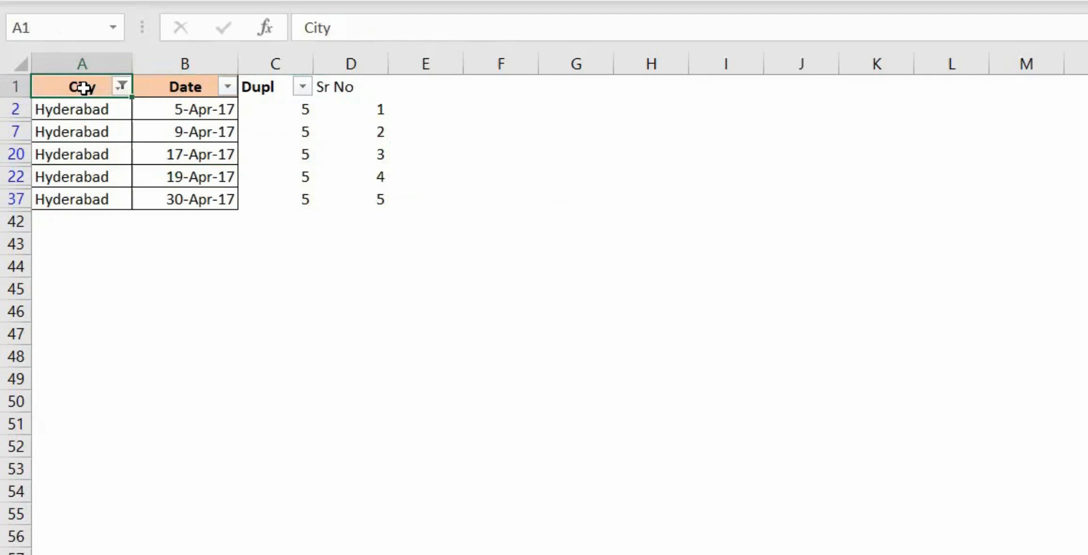
pyautogui.click(125, 85)
pyautogui.click(102, 243)
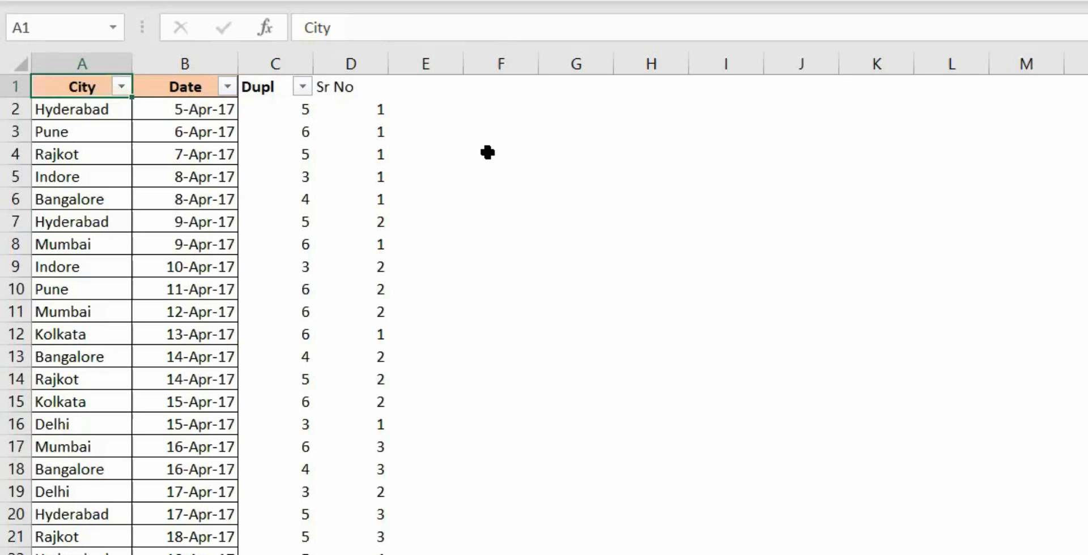
pyautogui.click(121, 87)
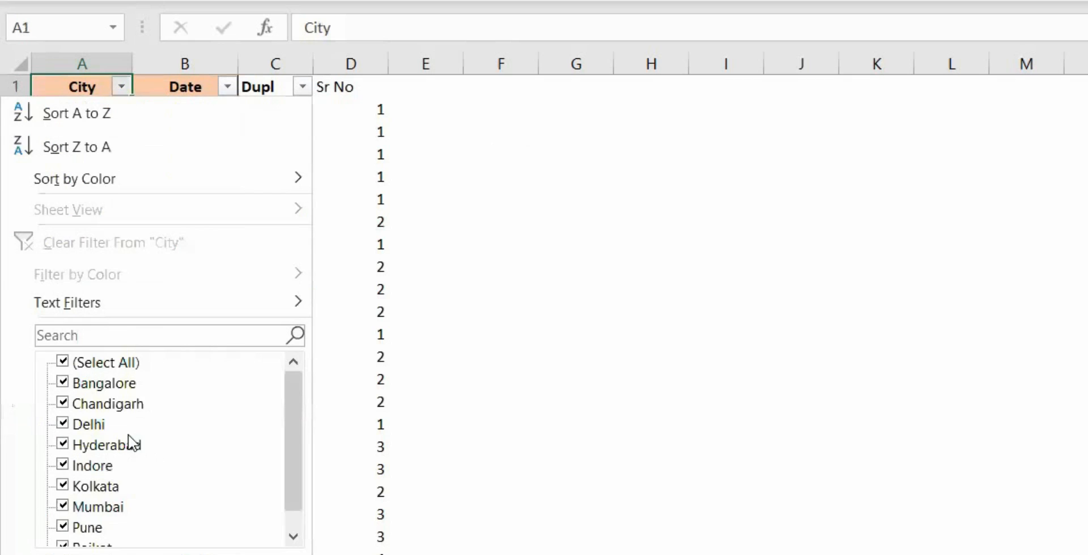
# Remove the existing header filters and reapply filtering across A1:D1 so that the Sr No column is included.
pyautogui.click(70, 86)
pyautogui.moveTo(70, 86); pyautogui.dragTo(357, 85)
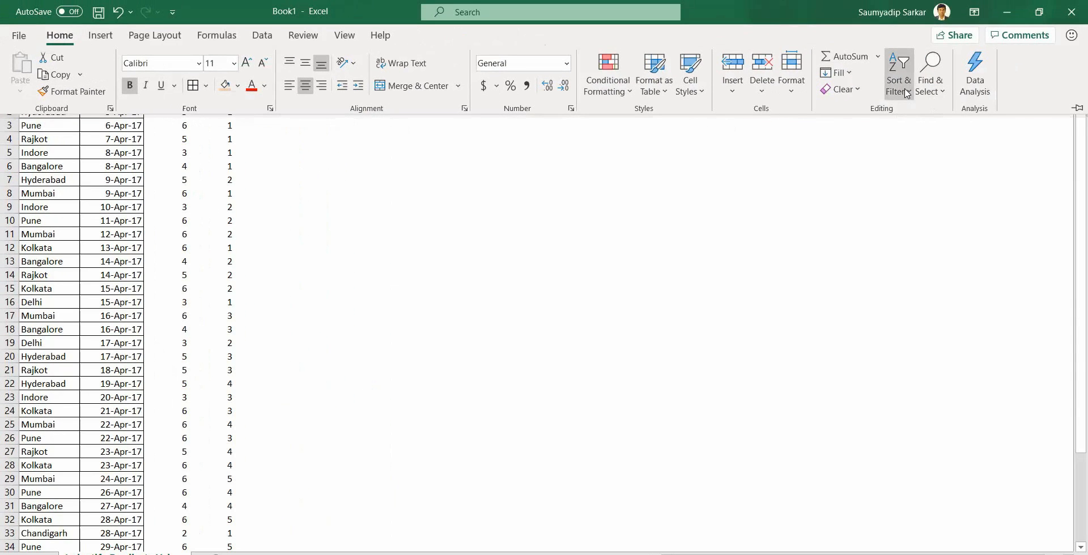
pyautogui.click(907, 93)
pyautogui.click(940, 174)
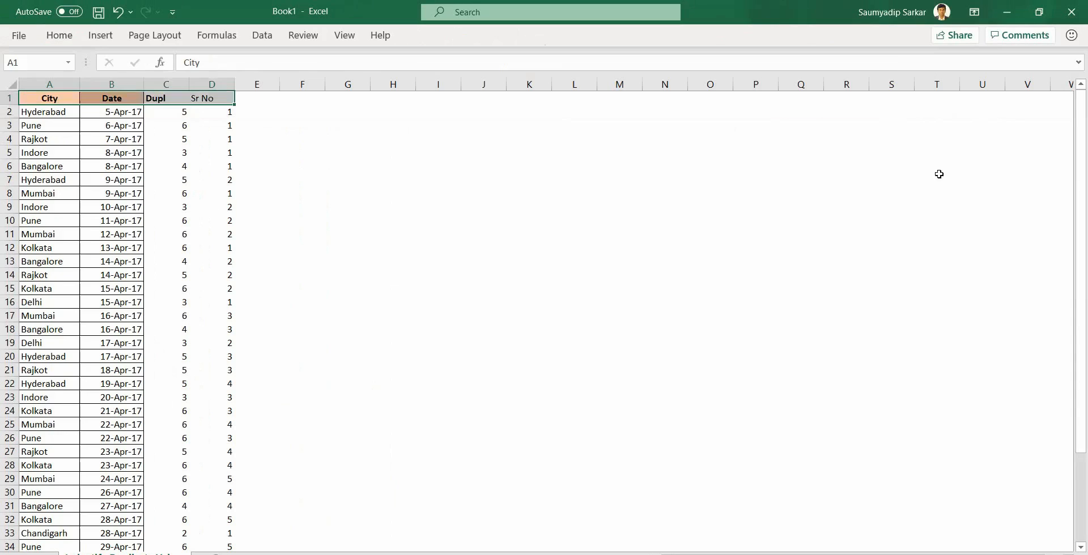
pyautogui.click(59, 38)
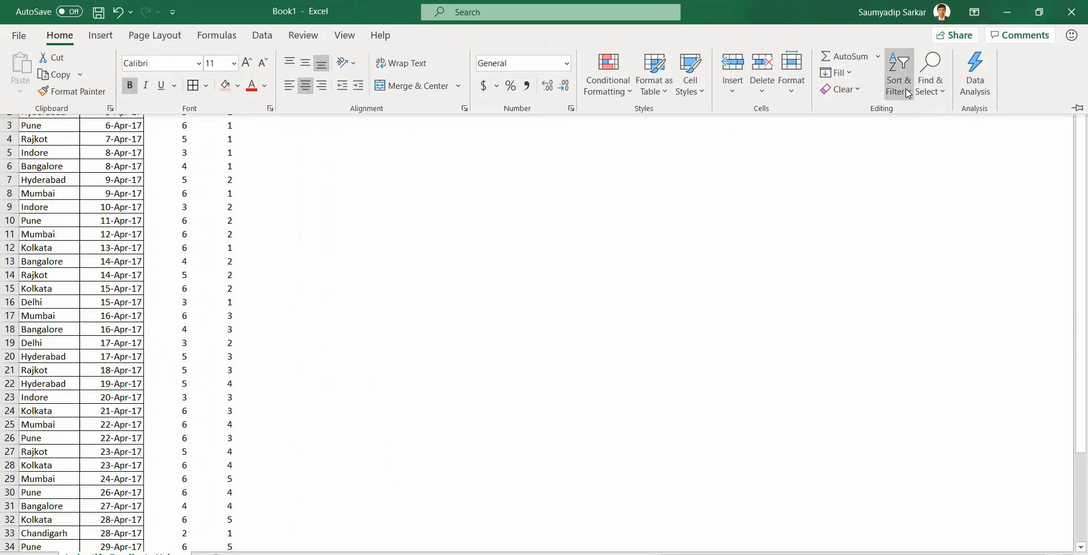
pyautogui.click(218, 101)
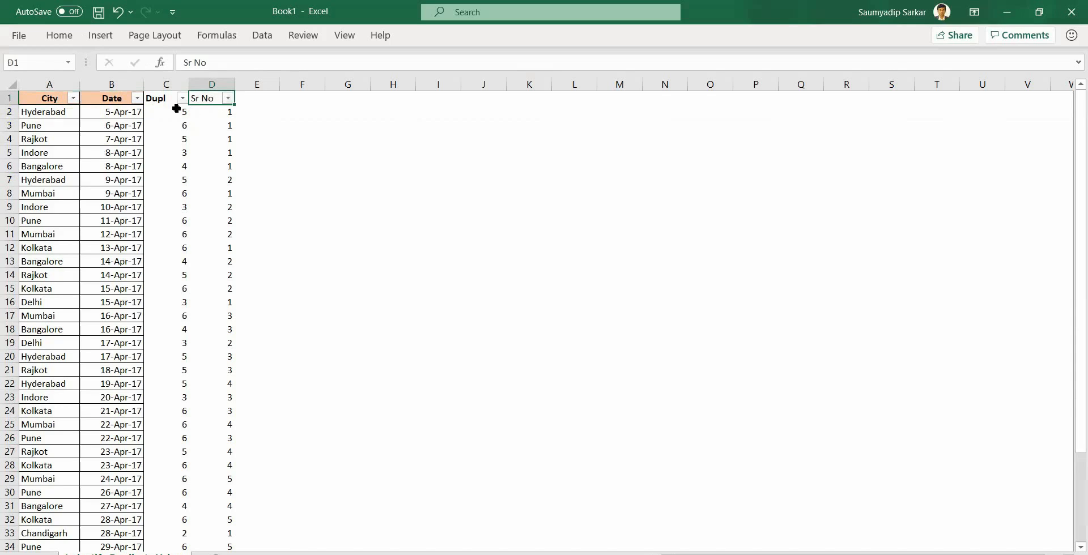
# Filter the City column to only the Hyderabad rows and select the Dupl cell C2 to check its formula.
pyautogui.click(74, 101)
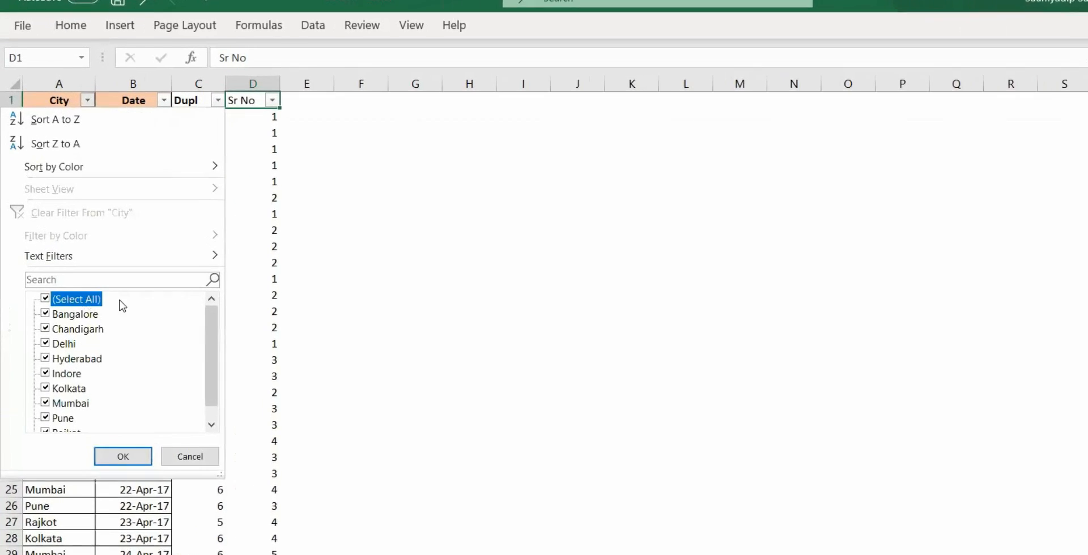
pyautogui.click(65, 264)
pyautogui.click(94, 317)
pyautogui.click(143, 510)
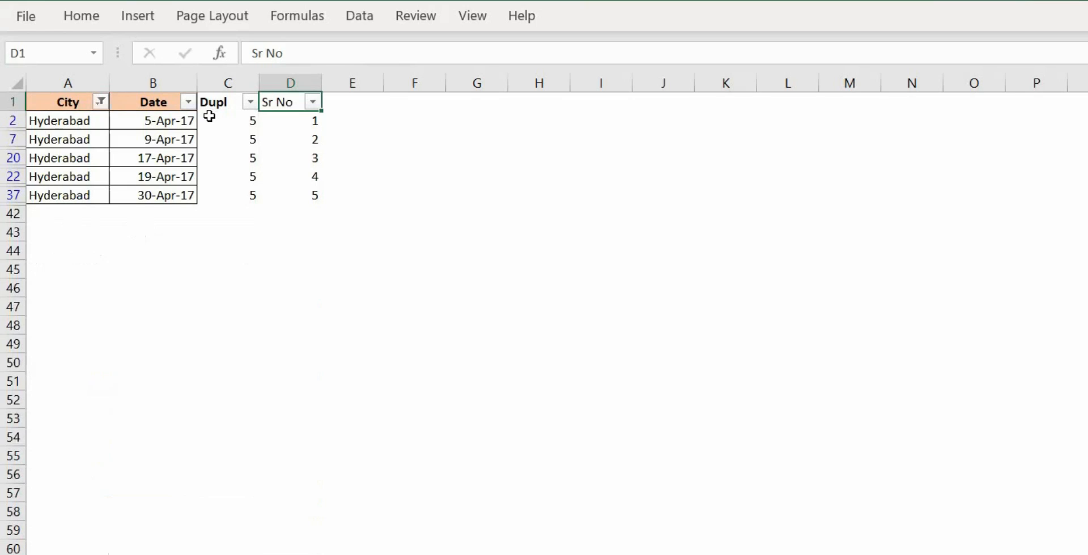
pyautogui.click(234, 117)
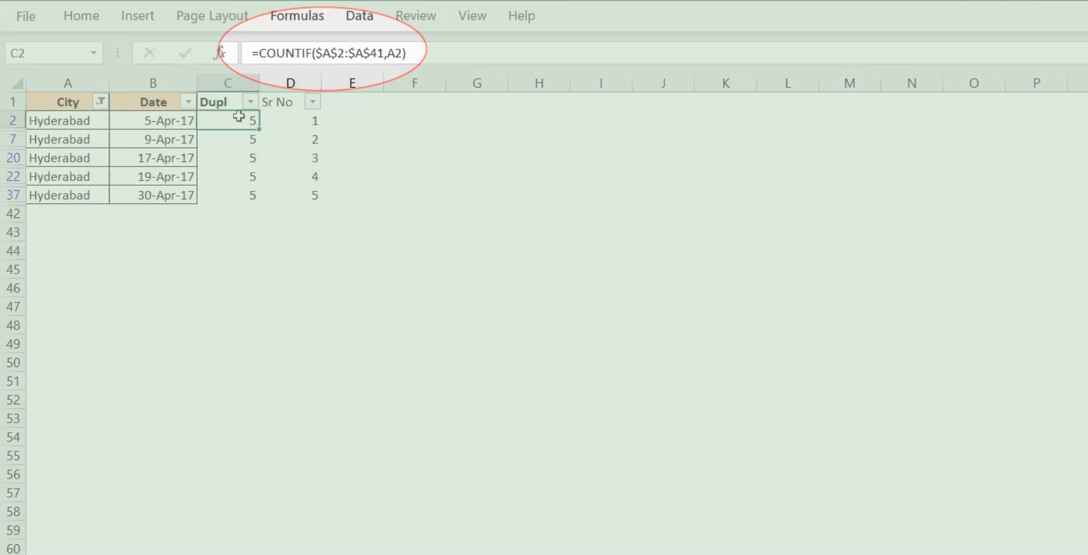
# Filter the Sr No column to 3 to isolate Hyderabad's third occurrence, and select its date.
pyautogui.click(312, 102)
pyautogui.click(151, 331)
pyautogui.click(119, 381)
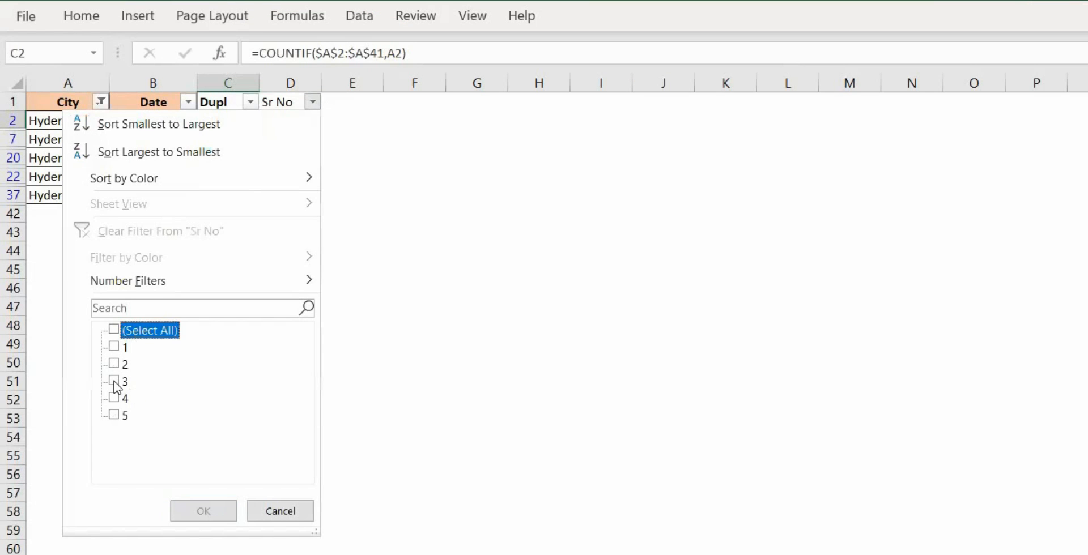
pyautogui.click(205, 513)
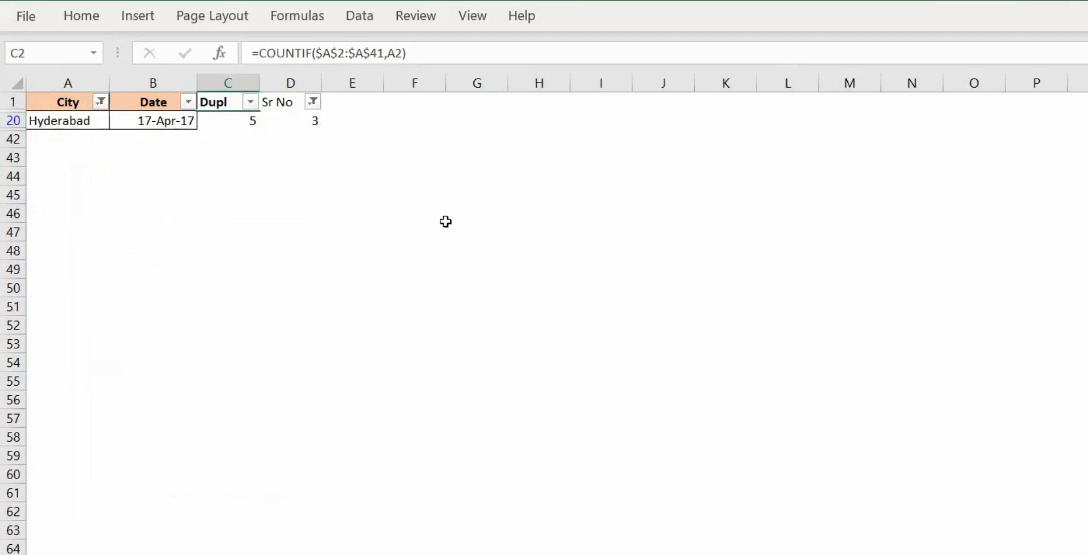
pyautogui.click(145, 121)
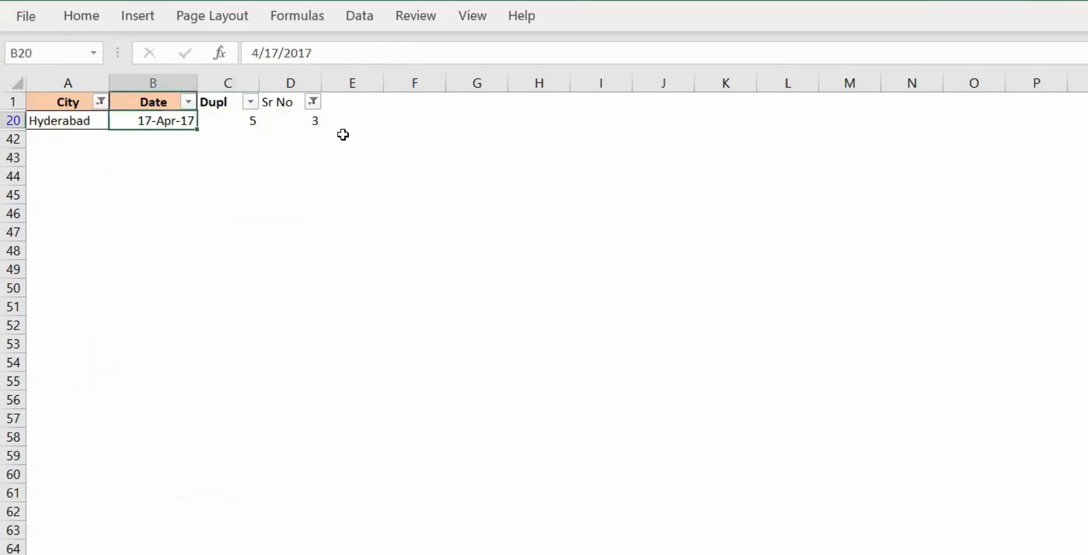
# Include all cities in the City filter while keeping Sr No at 3, and select the listed cities with their dates.
pyautogui.click(59, 103)
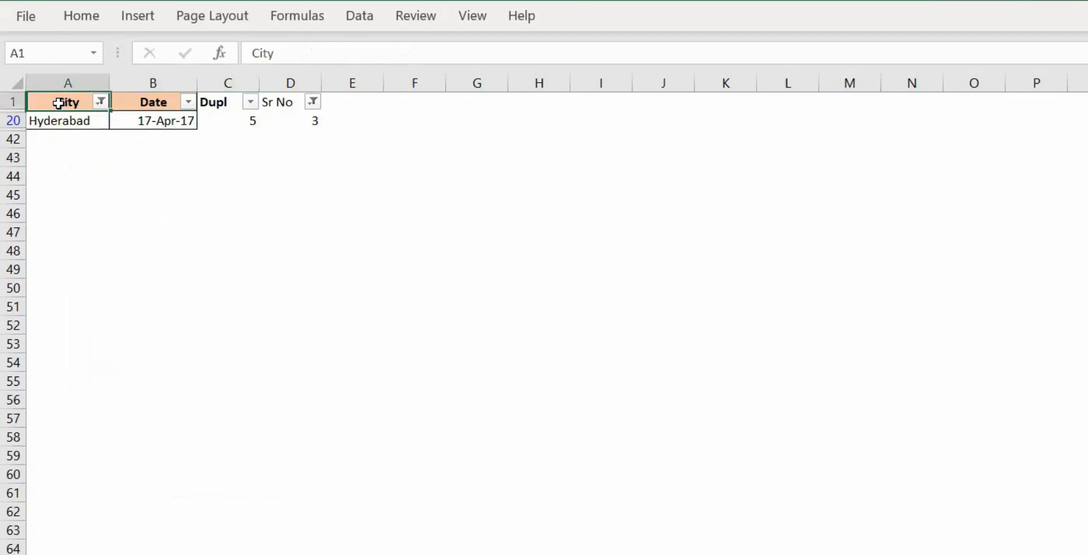
pyautogui.click(101, 102)
pyautogui.click(52, 330)
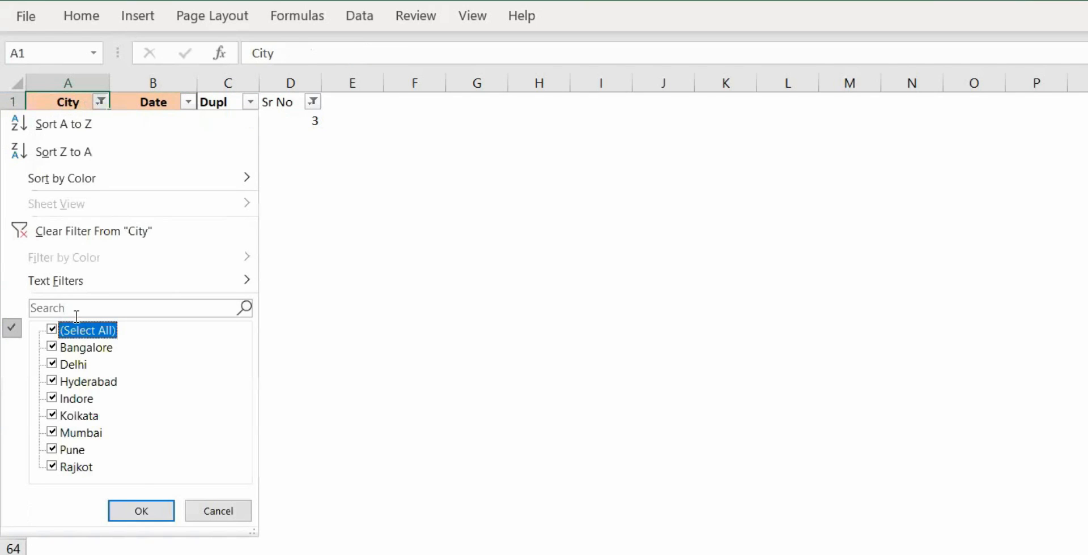
pyautogui.click(136, 511)
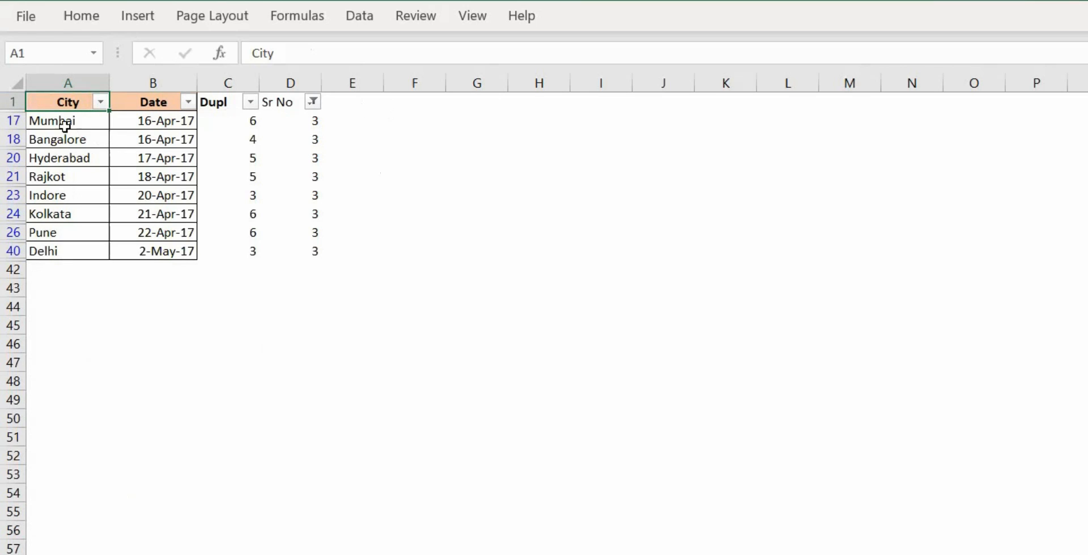
pyautogui.moveTo(40, 121); pyautogui.dragTo(130, 245)
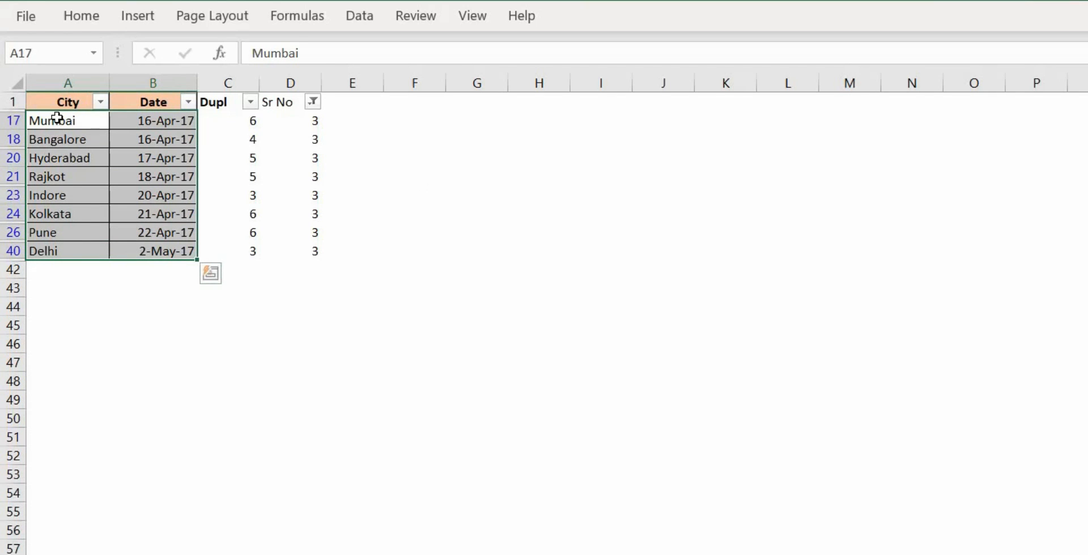
# Include all values in the Sr No filter again and return to cell A1.
pyautogui.click(313, 102)
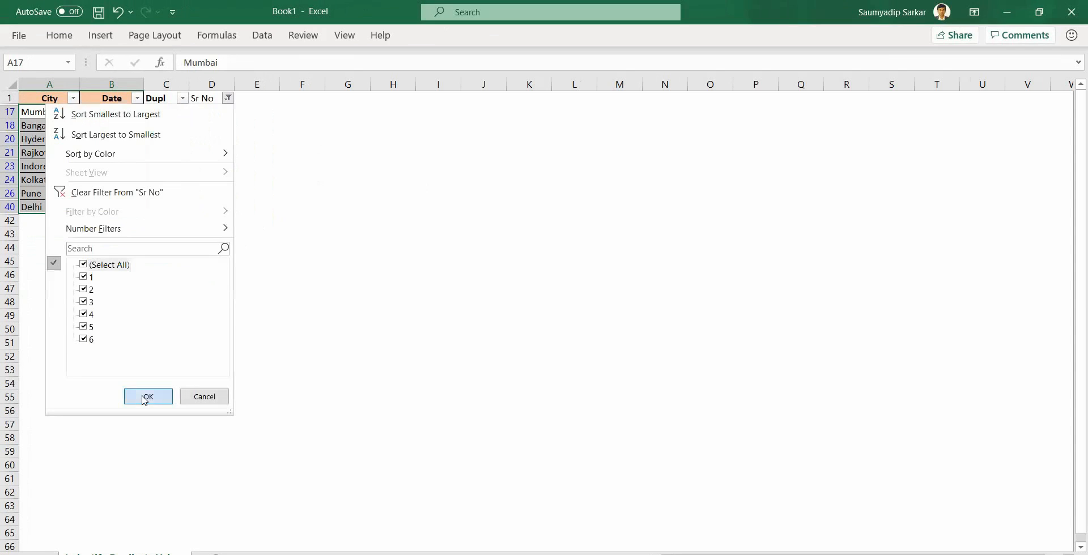
pyautogui.click(148, 396)
pyautogui.hotkey('ctrl', 'Home')
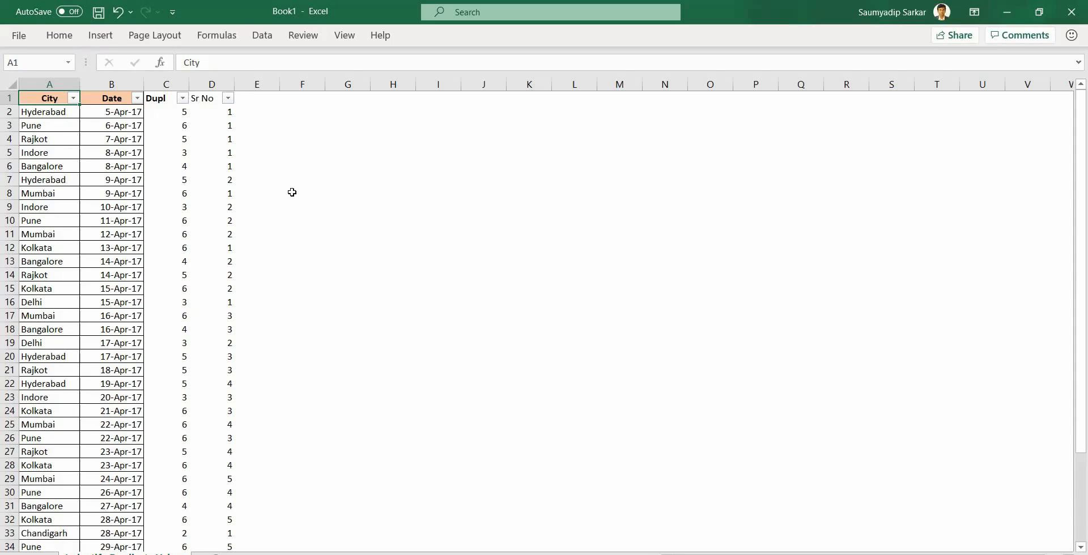
# Filter the Sr No column to 5 to list only the fifth occurrence of each city.
pyautogui.click(229, 99)
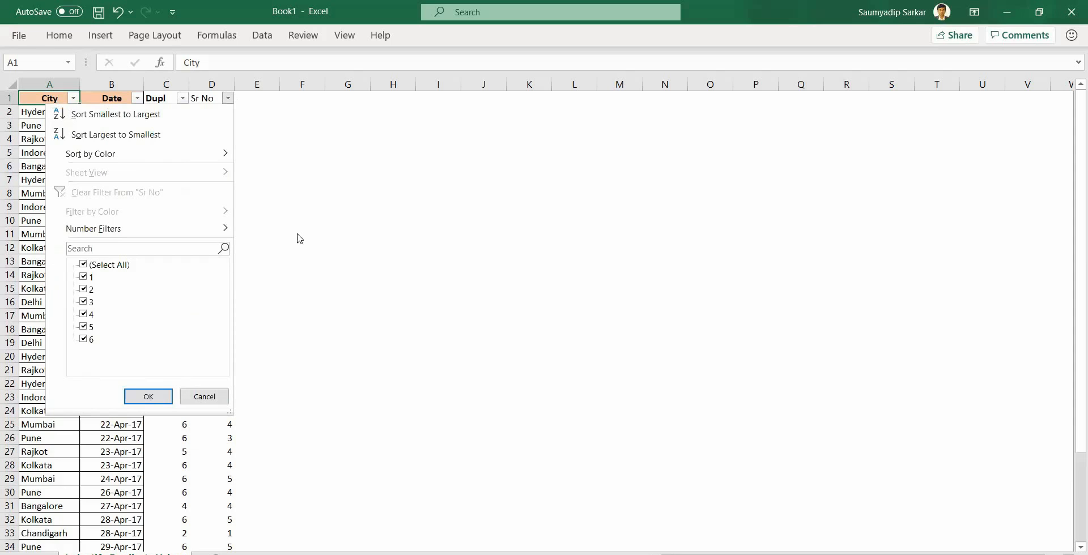
pyautogui.click(83, 266)
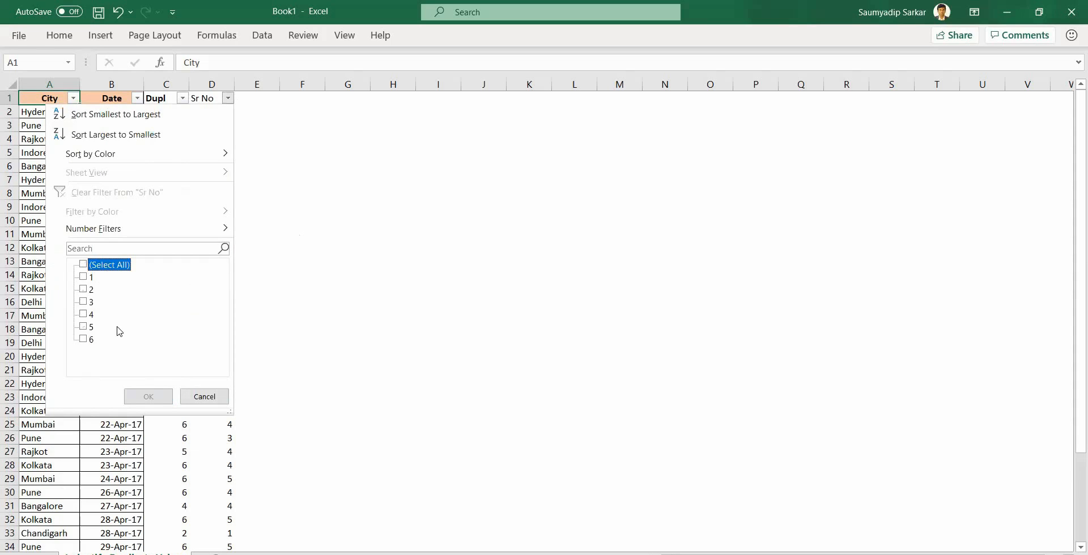
pyautogui.click(84, 327)
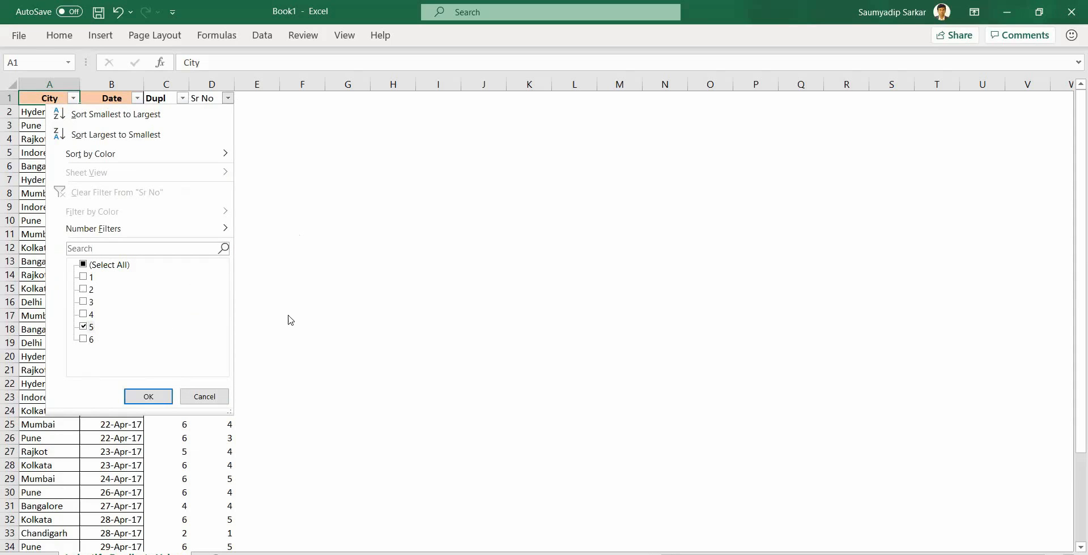
pyautogui.click(149, 398)
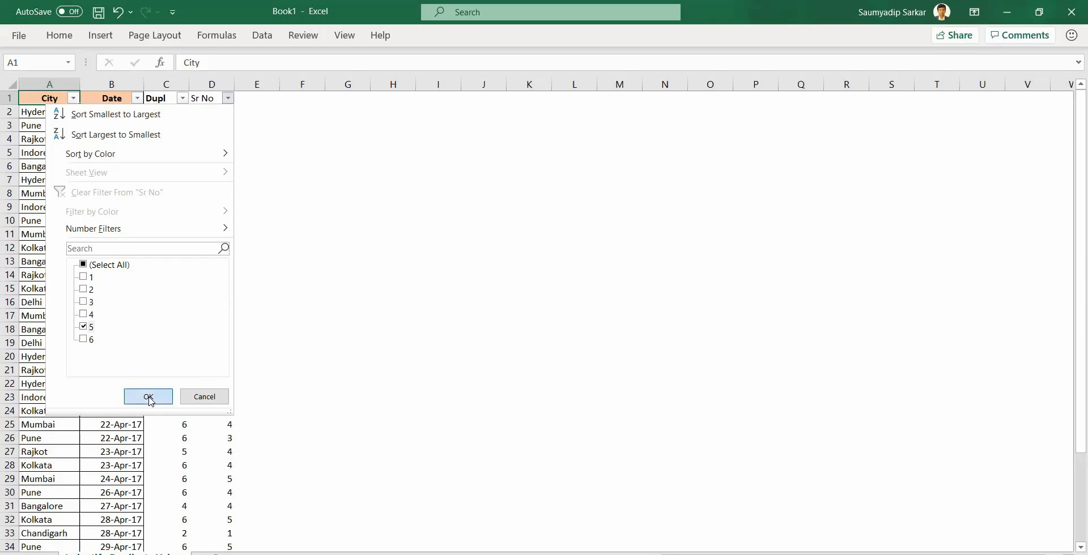
# Examine the fifth-occurrence rows by selecting their cities, their dates and their Dupl counts in turn.
pyautogui.click(41, 114)
pyautogui.click(47, 126)
pyautogui.click(48, 139)
pyautogui.click(50, 153)
pyautogui.click(55, 167)
pyautogui.moveTo(54, 111); pyautogui.dragTo(51, 164)
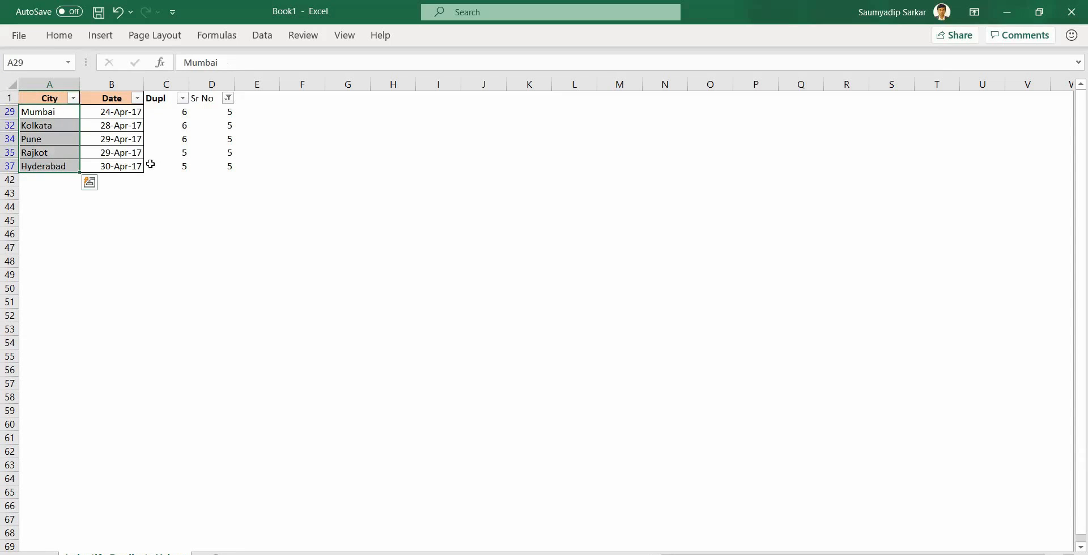
pyautogui.moveTo(116, 111); pyautogui.dragTo(126, 165)
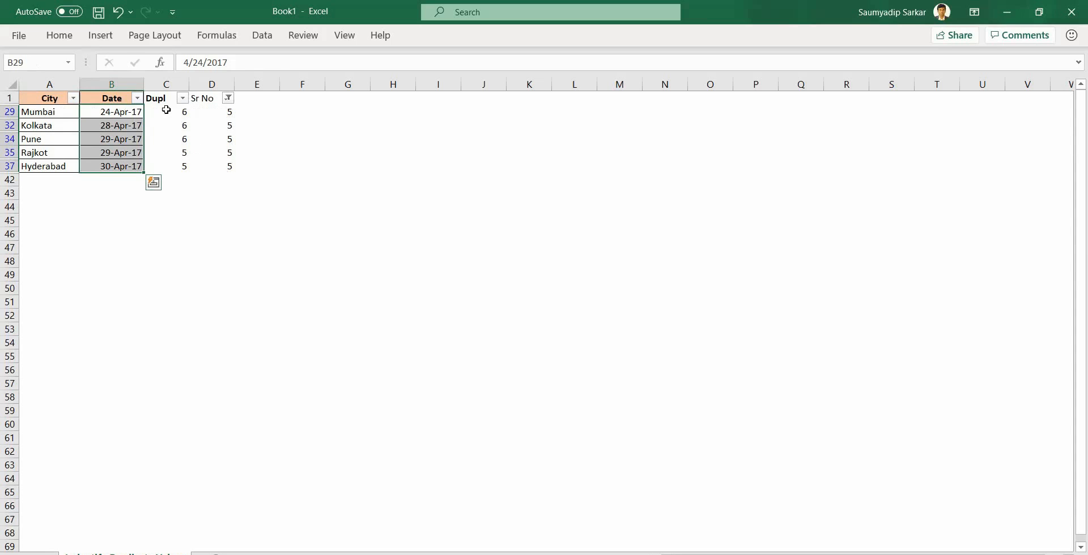
pyautogui.moveTo(175, 109); pyautogui.dragTo(173, 164)
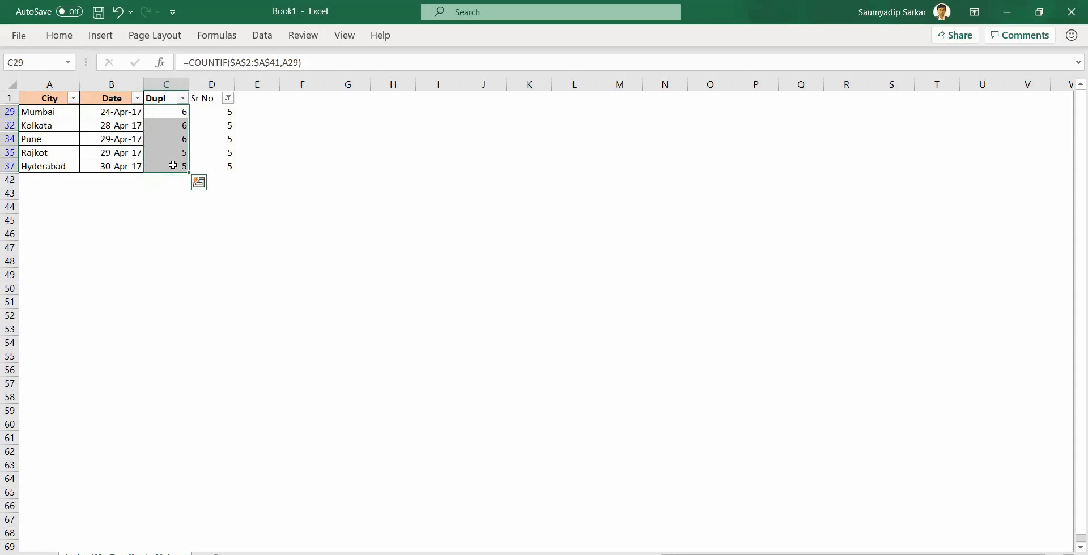
# Reset the Sr No filter to include all values and select cell C2 in the Dupl column.
pyautogui.click(227, 98)
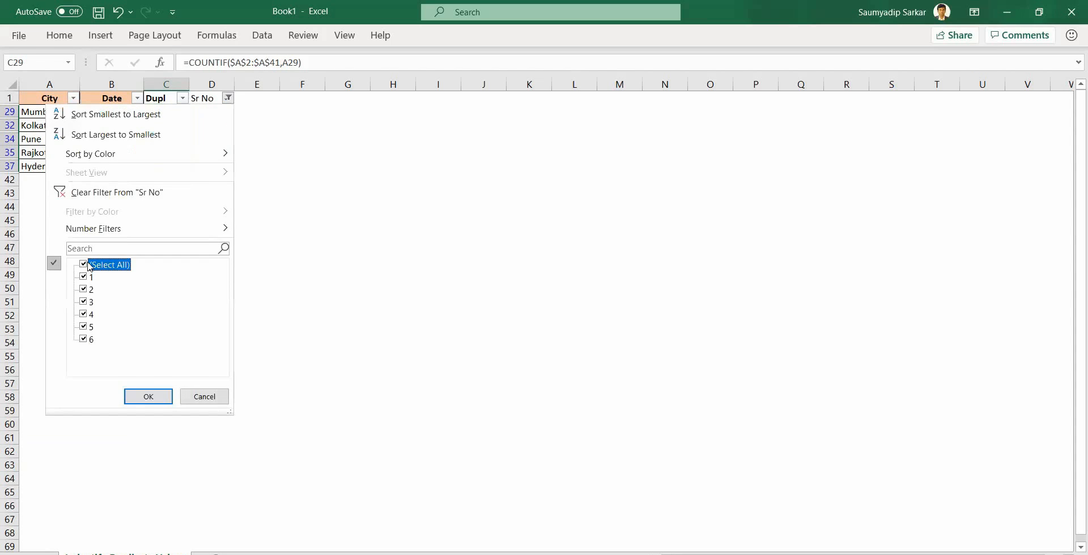
pyautogui.click(153, 397)
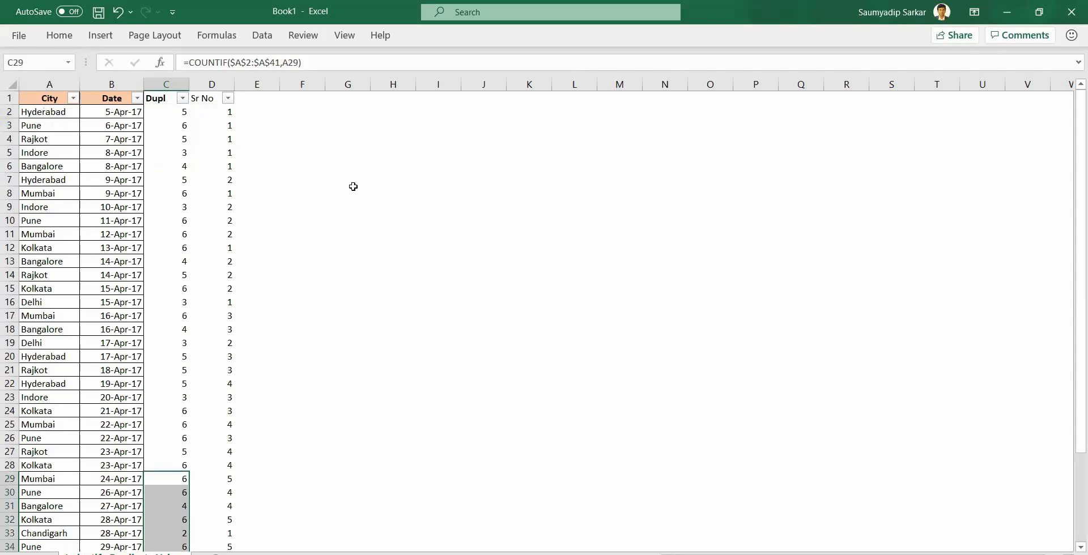
pyautogui.click(173, 112)
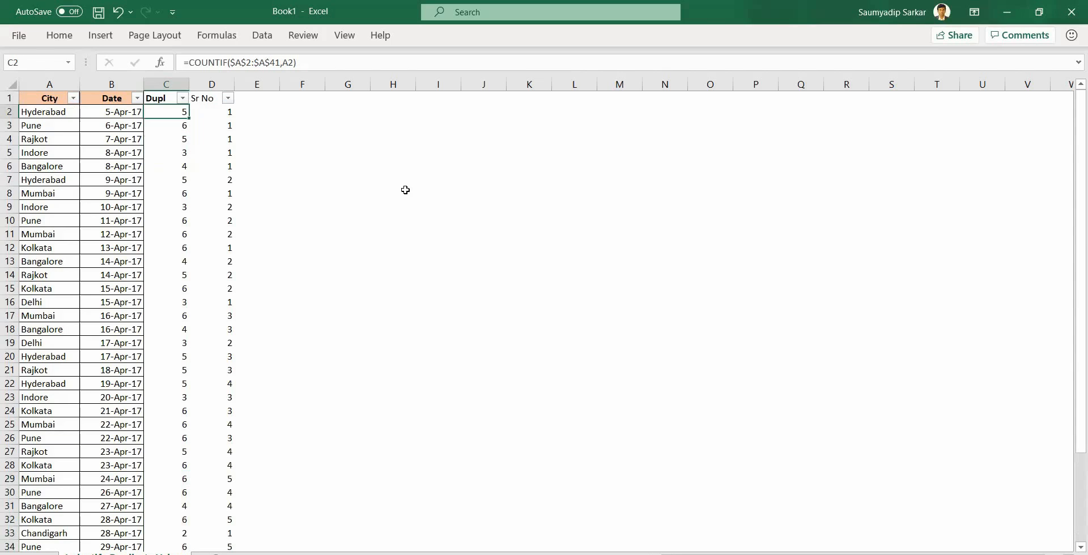
pyautogui.hotkey('alt', 'shift', 'Down')
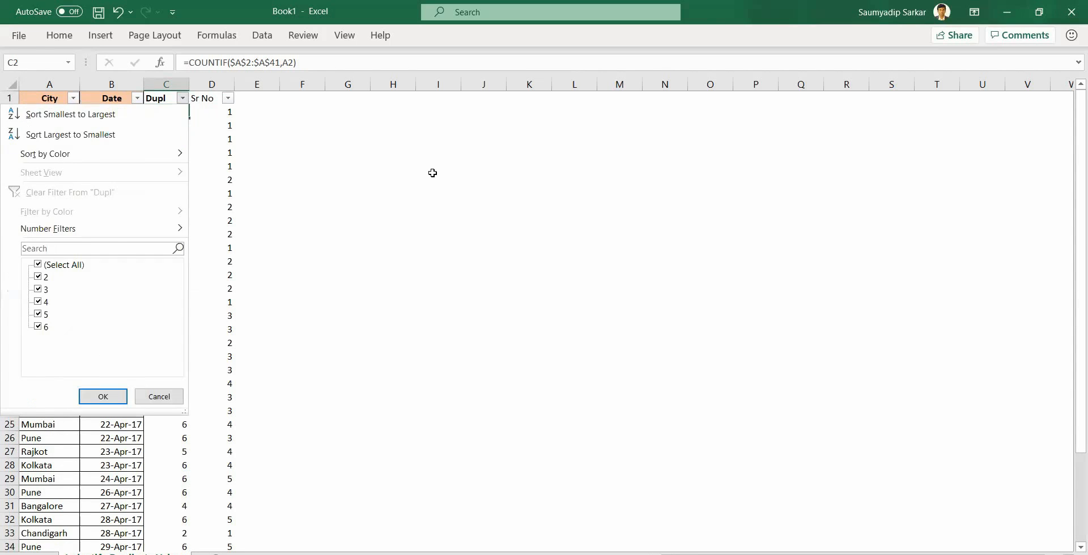
pyautogui.press('Escape')
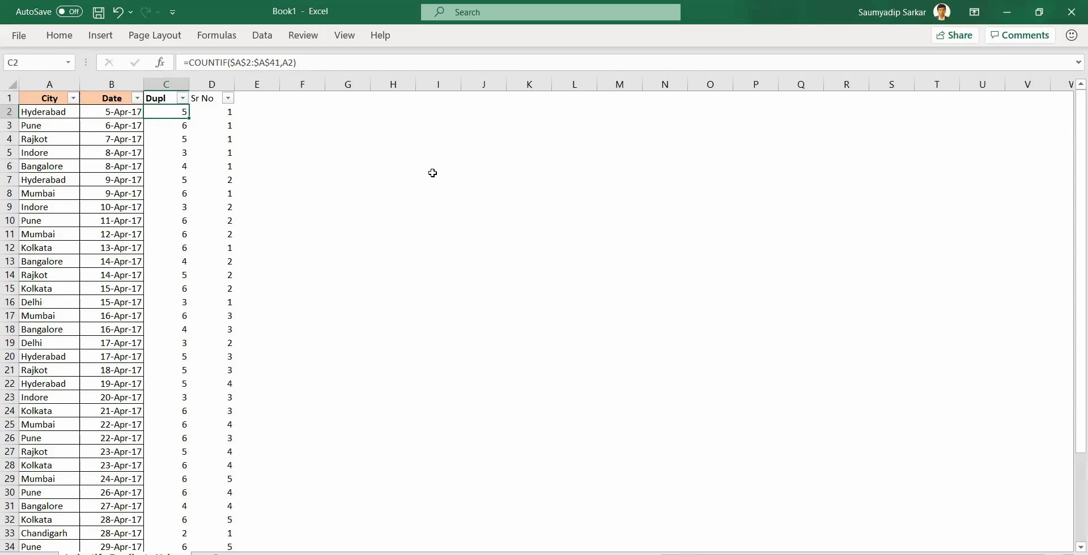
pyautogui.click(183, 99)
pyautogui.click(38, 265)
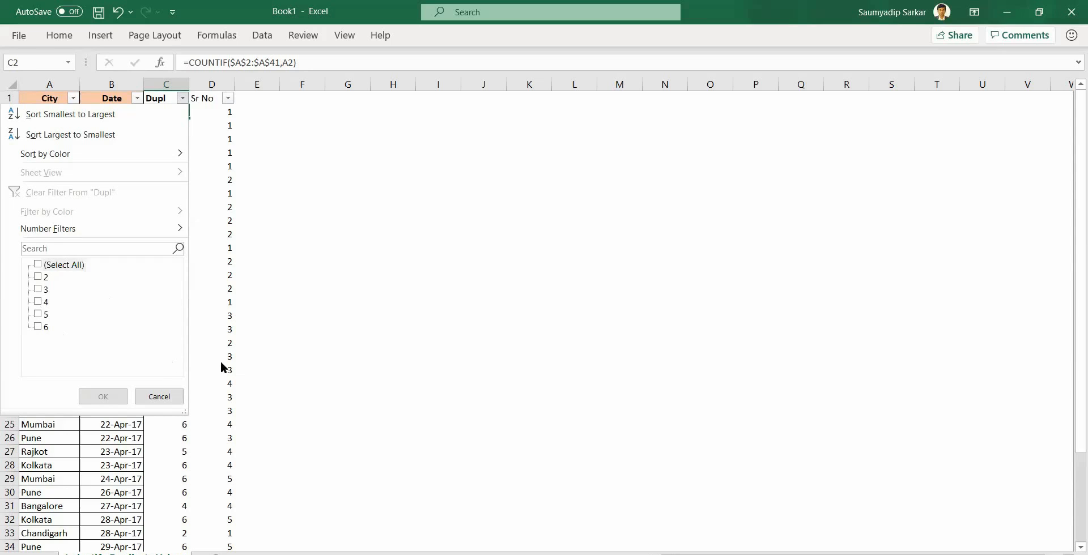
pyautogui.click(155, 399)
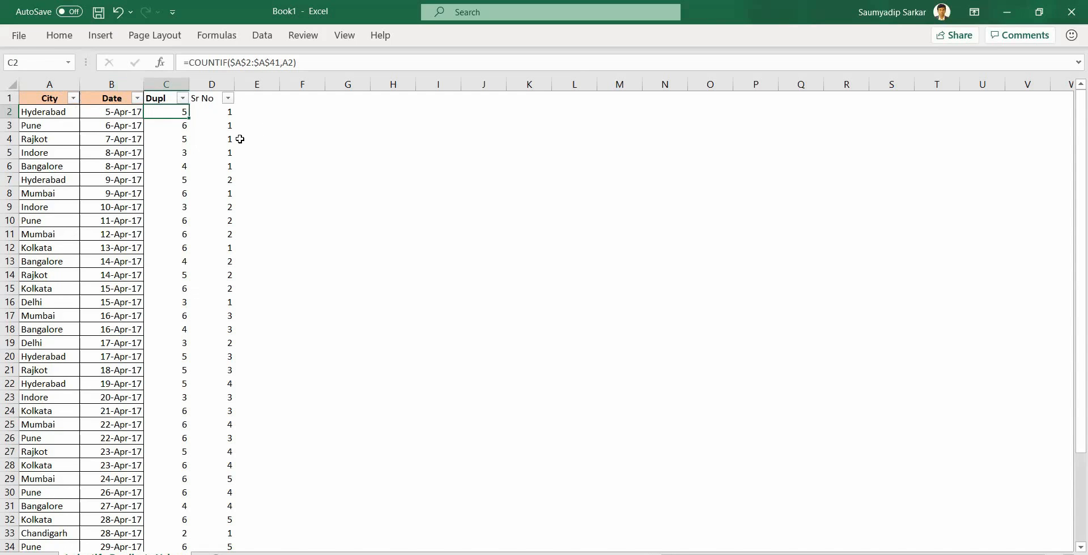
# Review the COUNTIF formula in D2 of the Sr No column by highlighting it in full in an enlarged formula bar.
pyautogui.click(219, 111)
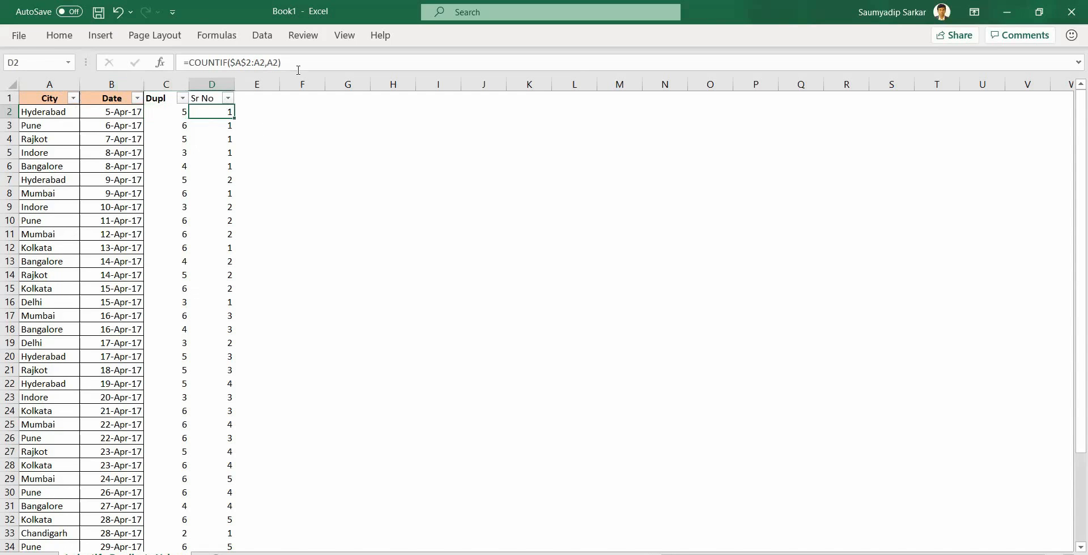
pyautogui.moveTo(318, 66); pyautogui.dragTo(181, 60)
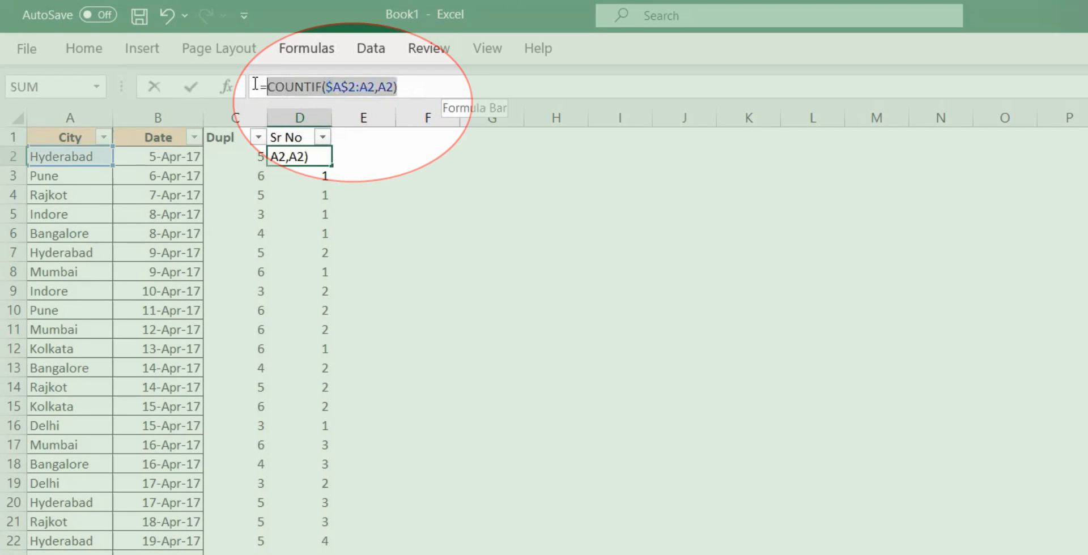
pyautogui.moveTo(256, 84); pyautogui.dragTo(247, 86)
pyautogui.moveTo(490, 118); pyautogui.dragTo(491, 157)
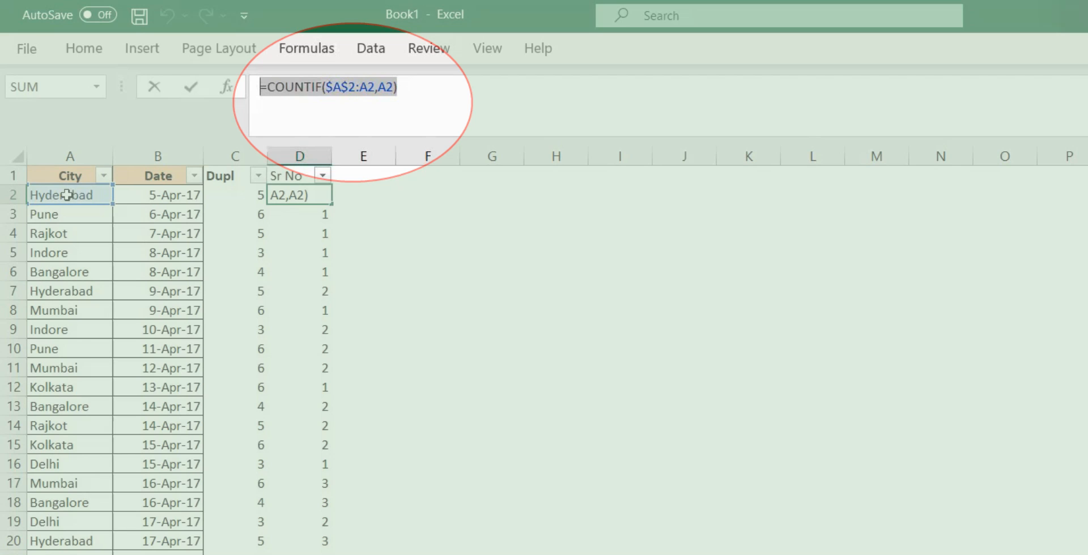
pyautogui.press('Return')
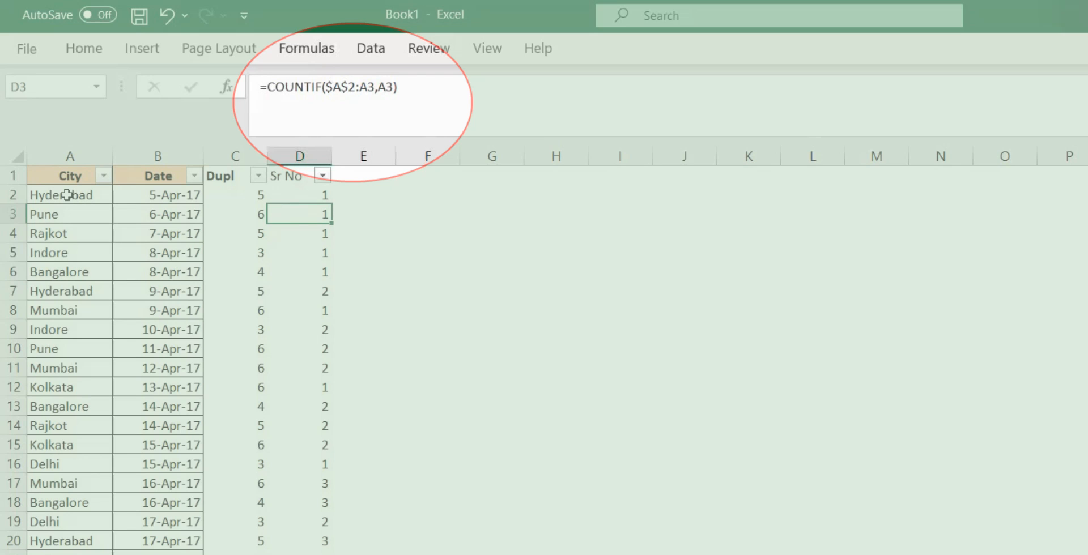
# Compare the Sr No formulas cell by cell from D3 down to D6 and return to D2.
pyautogui.press('Down')
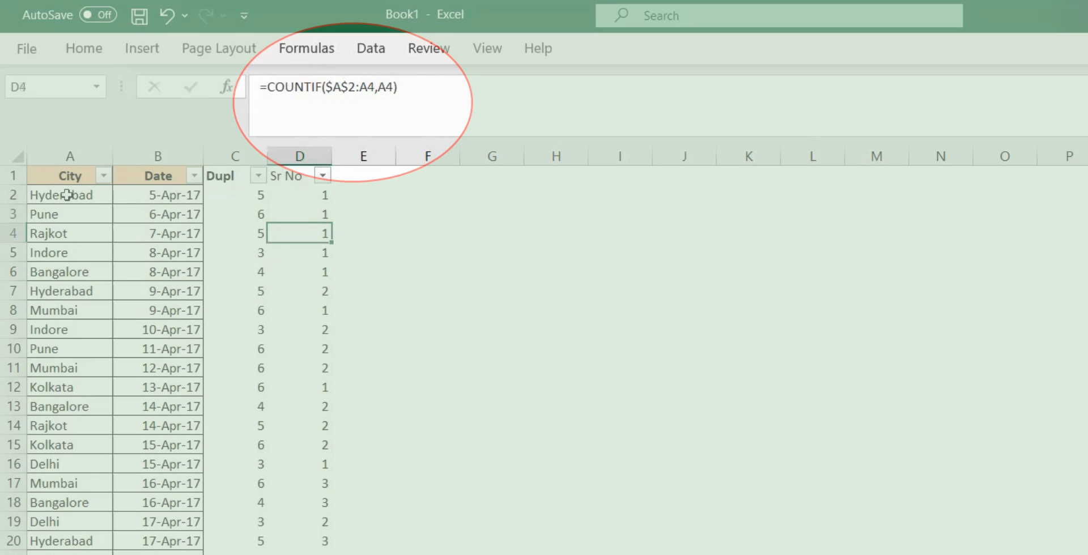
pyautogui.press('Down')
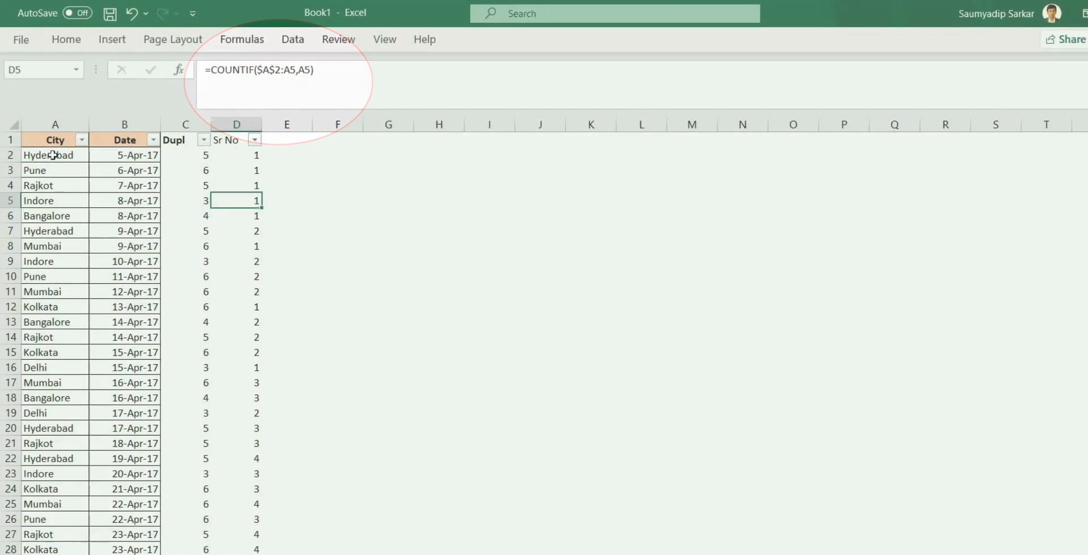
pyautogui.press('Down')
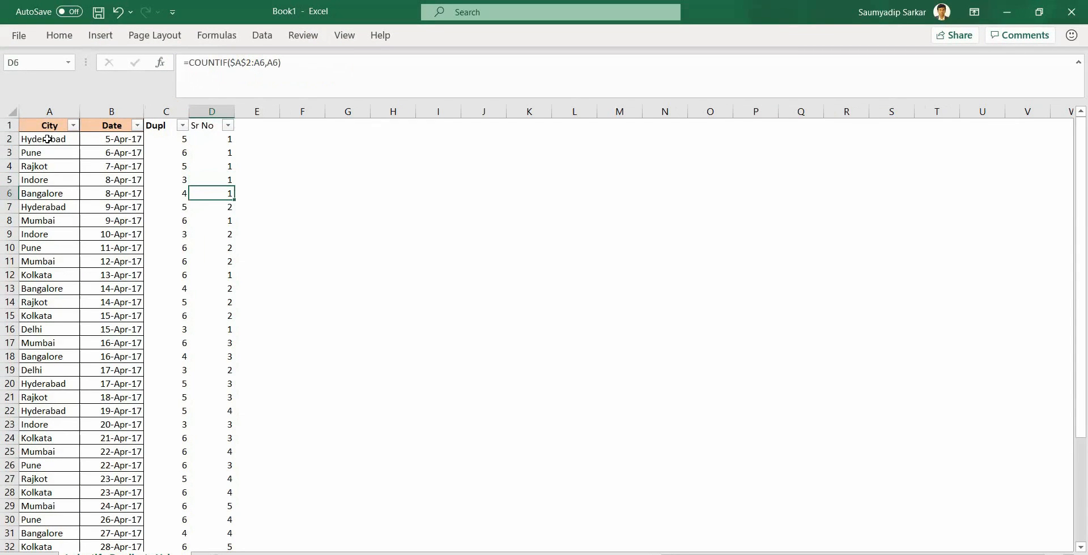
pyautogui.press('Up')
pyautogui.press('Up')
pyautogui.press('Up')
pyautogui.press('Up')
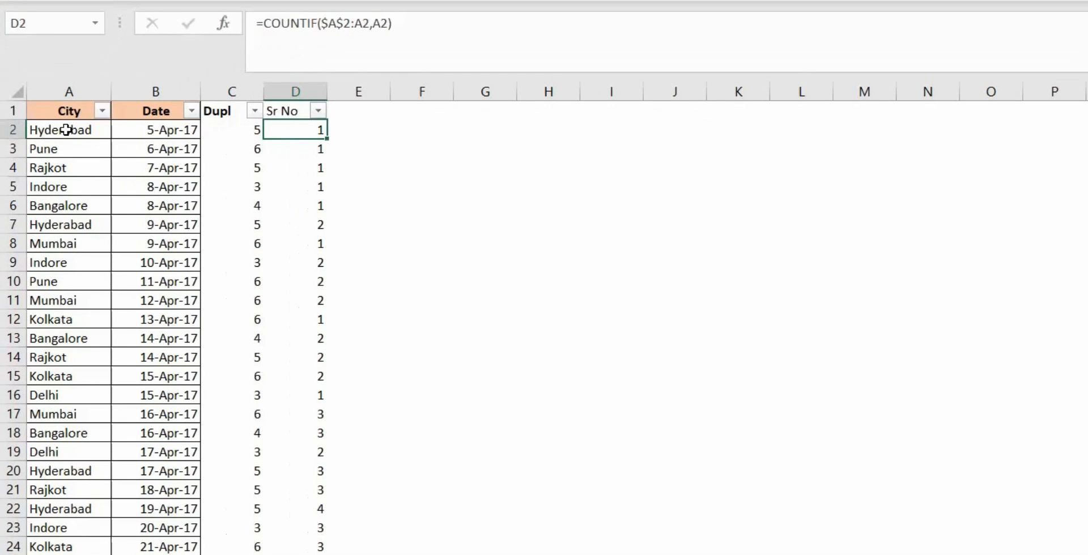
# Inspect the cell ranges referenced by the Sr No formula in D7, for the second Hyderabad entry.
pyautogui.press('Down')
pyautogui.press('Down')
pyautogui.press('Down')
pyautogui.press('Down')
pyautogui.press('Down')
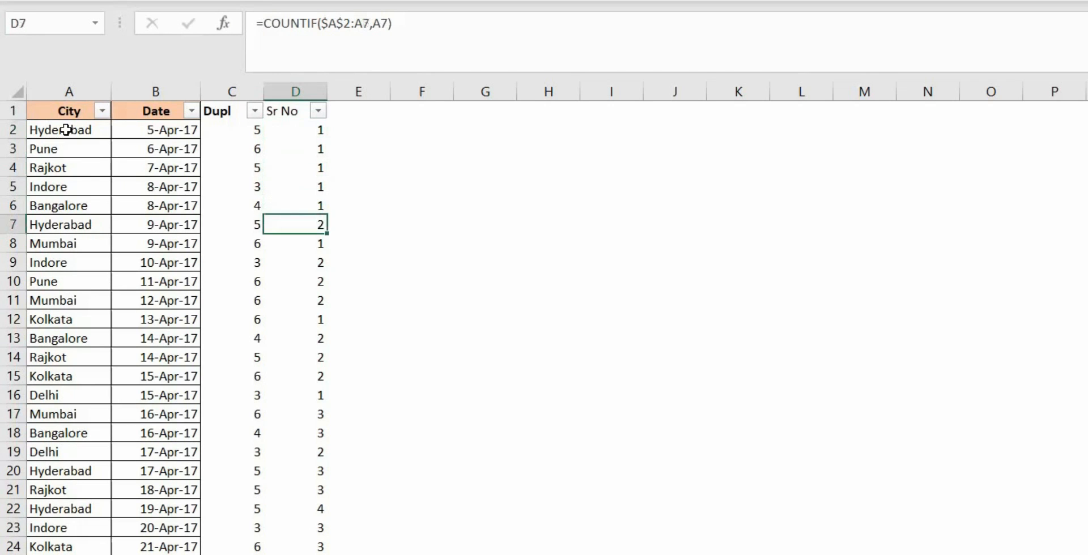
pyautogui.press('F2')
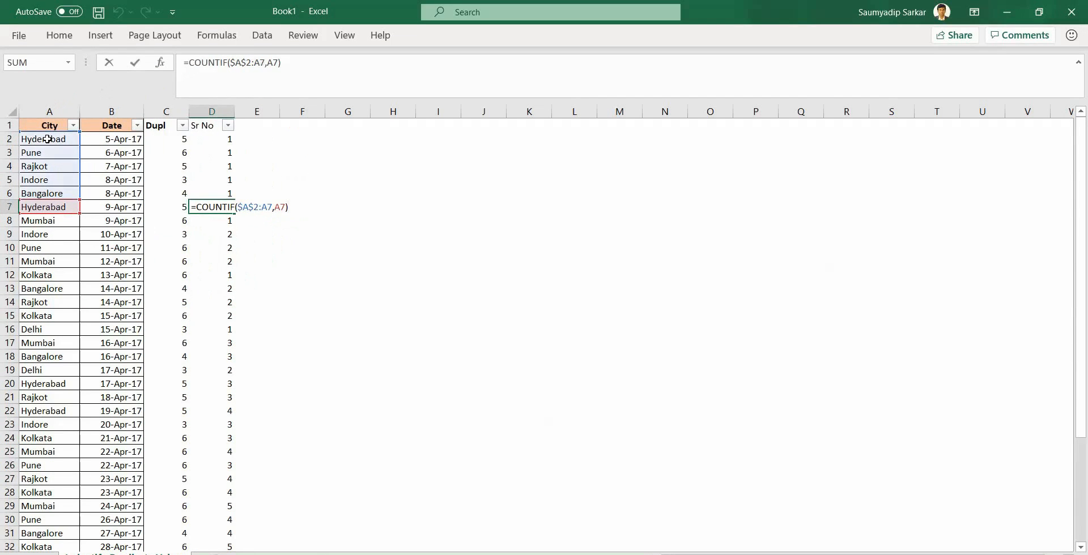
pyautogui.press('Return')
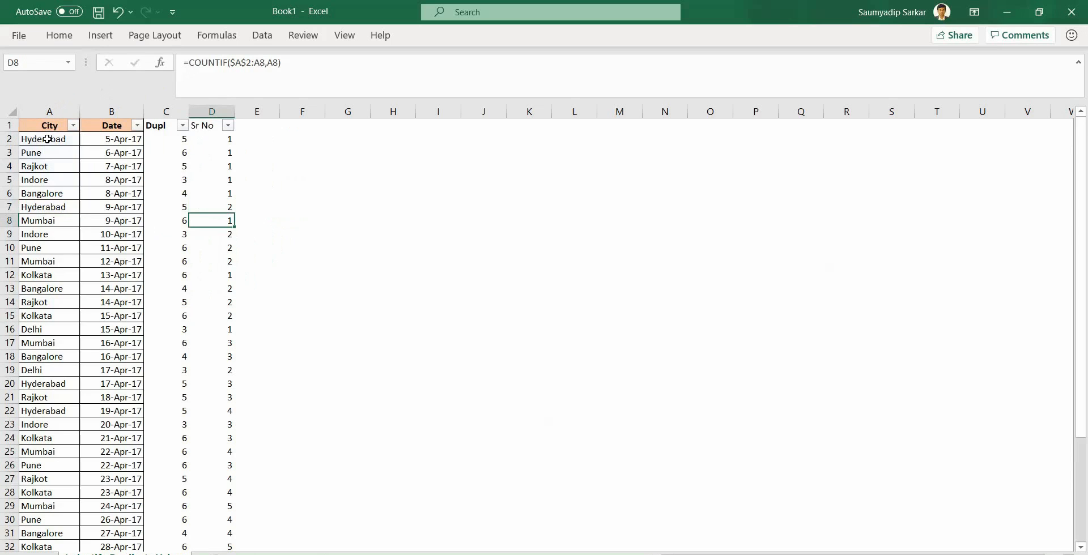
# Inspect the ranges referenced by the Sr No formula for the third Hyderabad entry in D20, and highlight the full formula in D21.
pyautogui.press('Down')
pyautogui.press('Down')
pyautogui.press('Down')
pyautogui.press('Down')
pyautogui.press('Down')
pyautogui.press('Down')
pyautogui.press('Down')
pyautogui.press('Down')
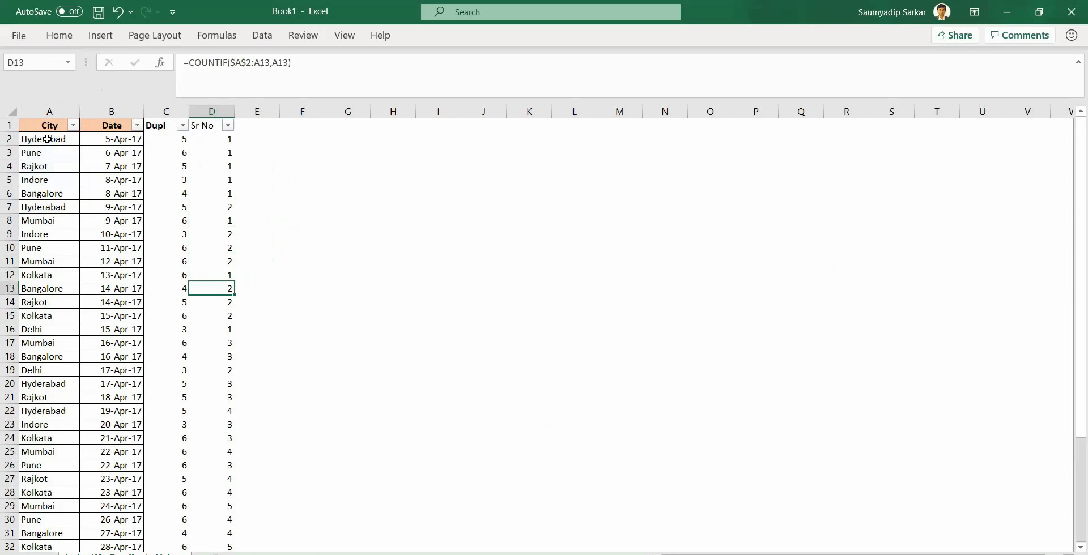
pyautogui.press('Down')
pyautogui.press('Down')
pyautogui.press('Down')
pyautogui.press('Down')
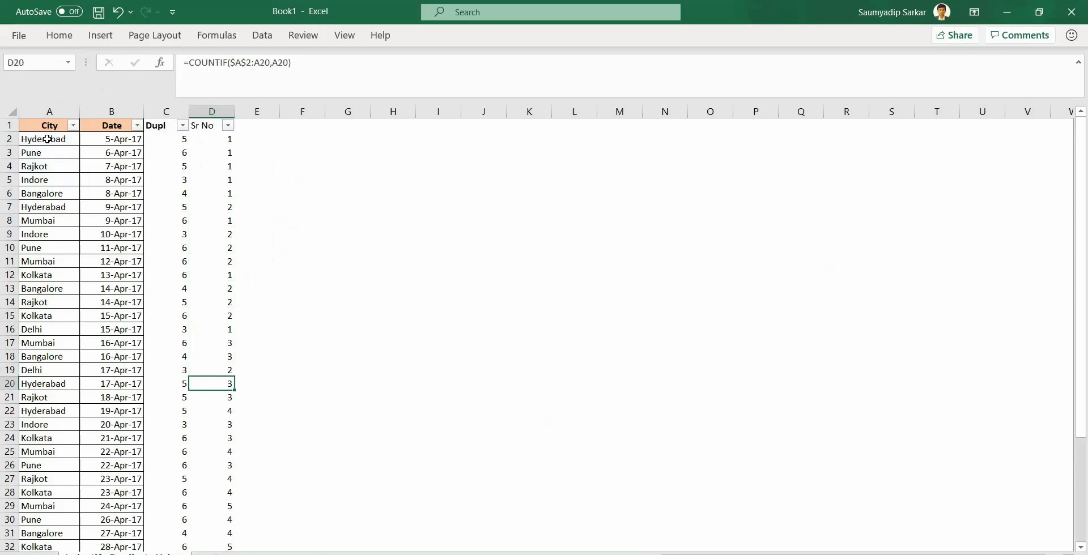
pyautogui.press('F2')
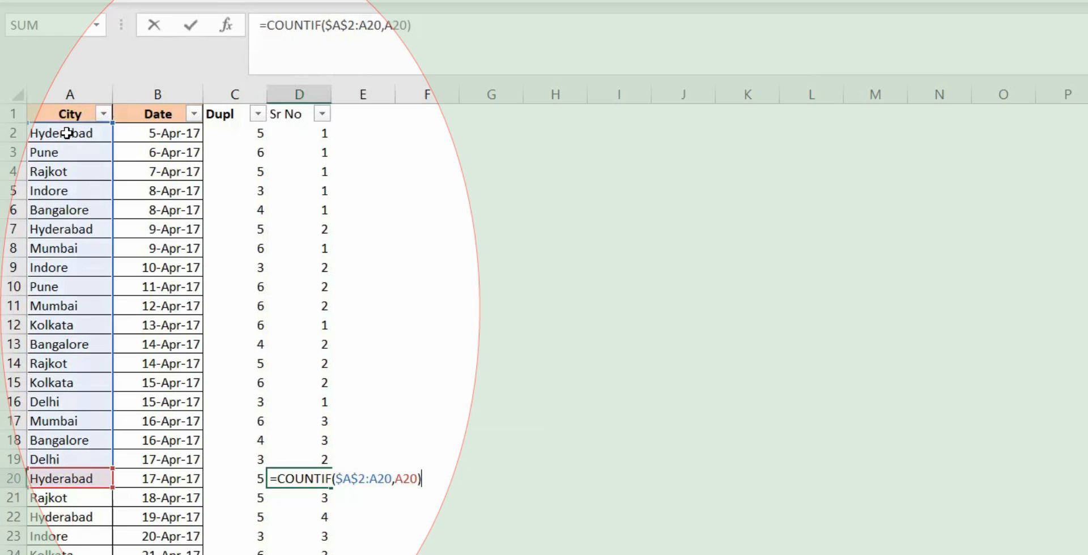
pyautogui.press('Return')
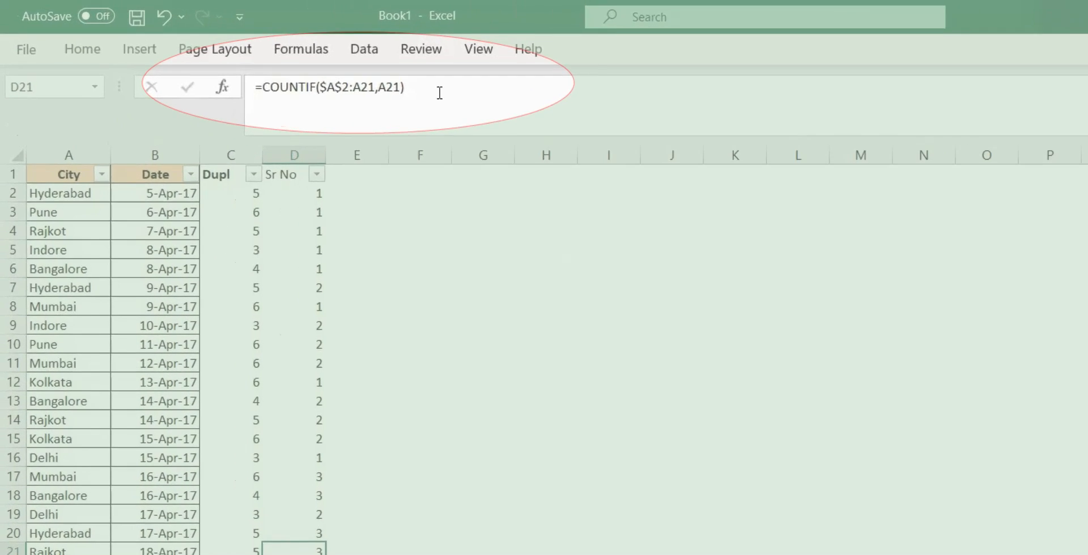
pyautogui.moveTo(440, 93); pyautogui.dragTo(250, 86)
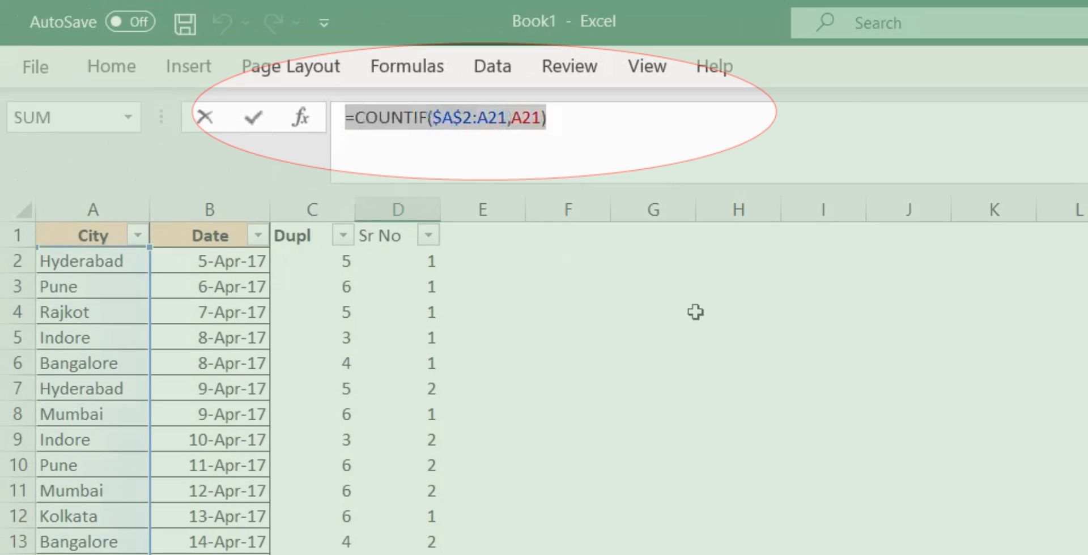